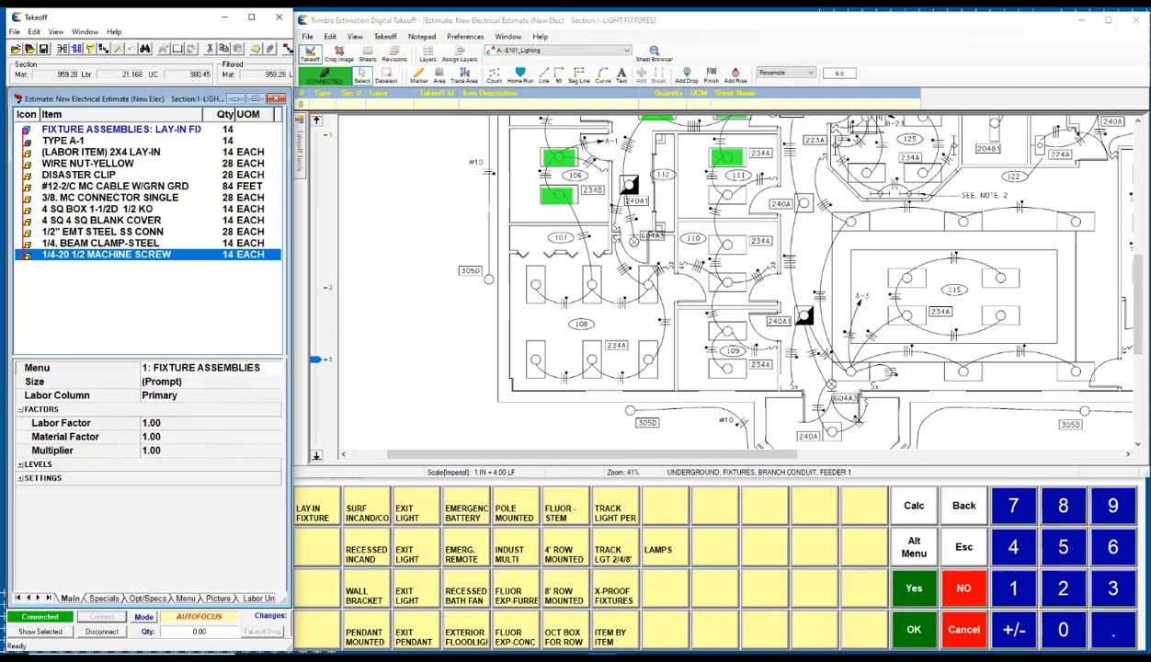
Step: Switch between the drawing and estimate windows, leaving focus on the E101 lighting plan
left_click(578, 318)
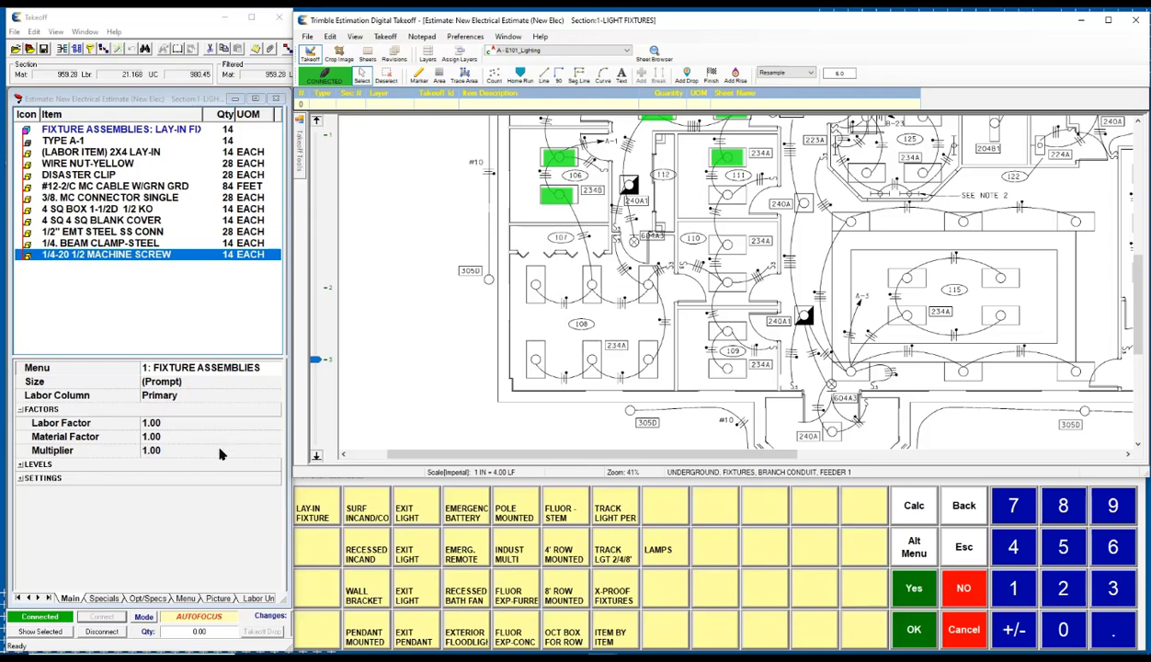
left_click(195, 423)
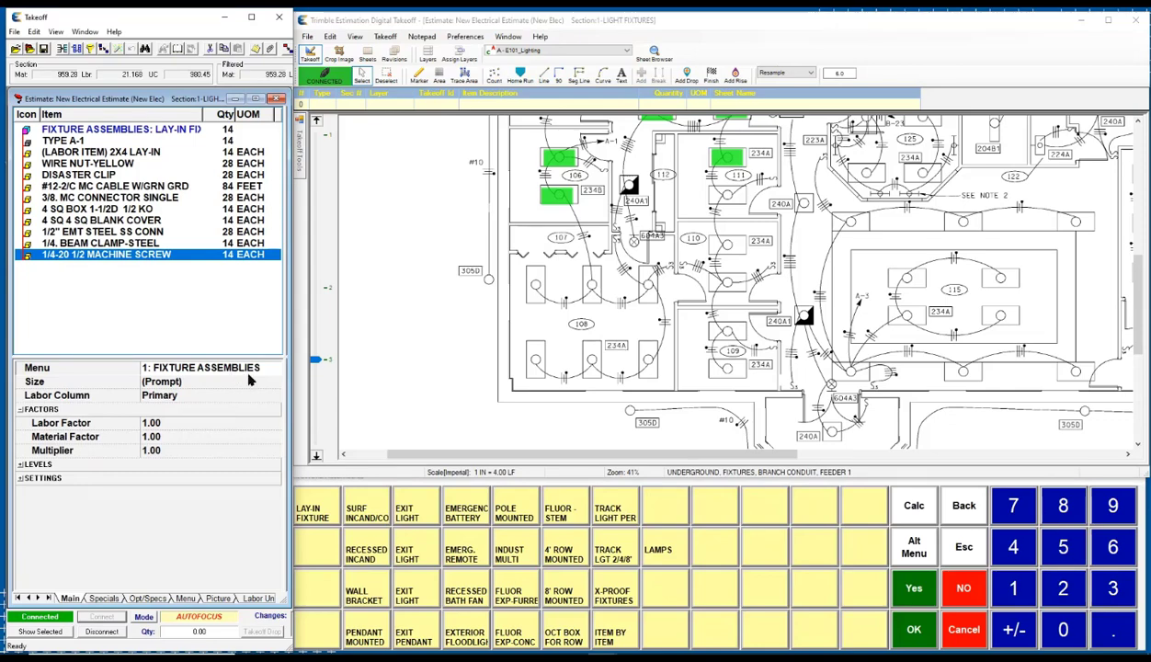
left_click(382, 338)
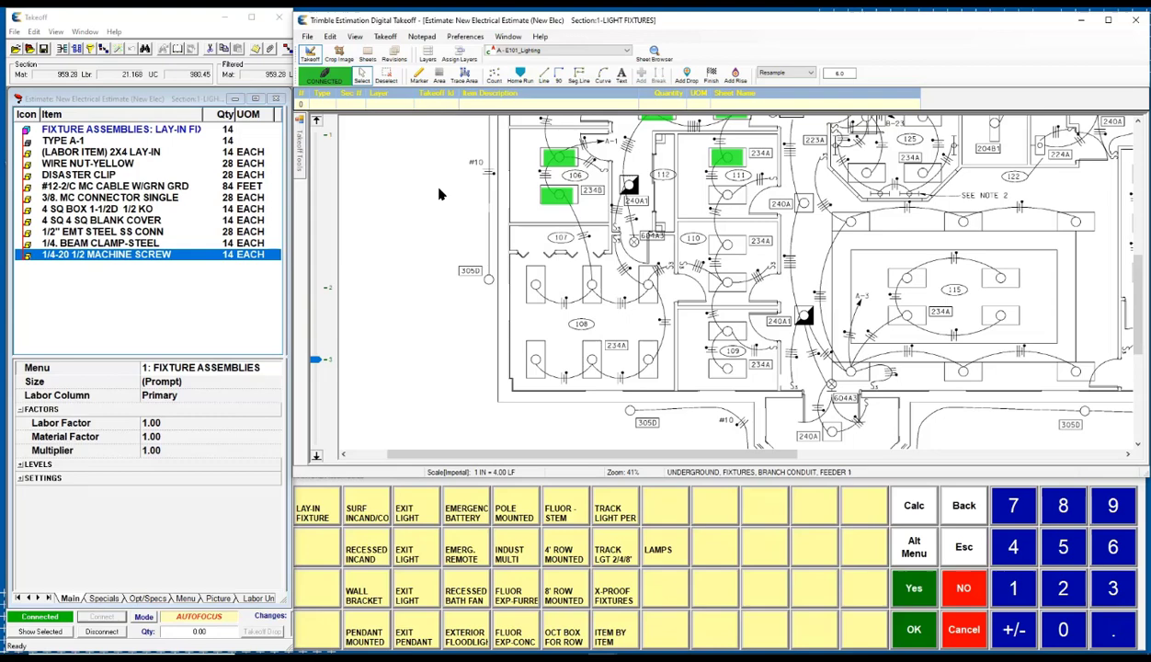
mouse_move(301, 155)
Step: Count six fixtures around room 108, three in the upper row and three in the lower row
left_click(494, 73)
left_click(536, 287)
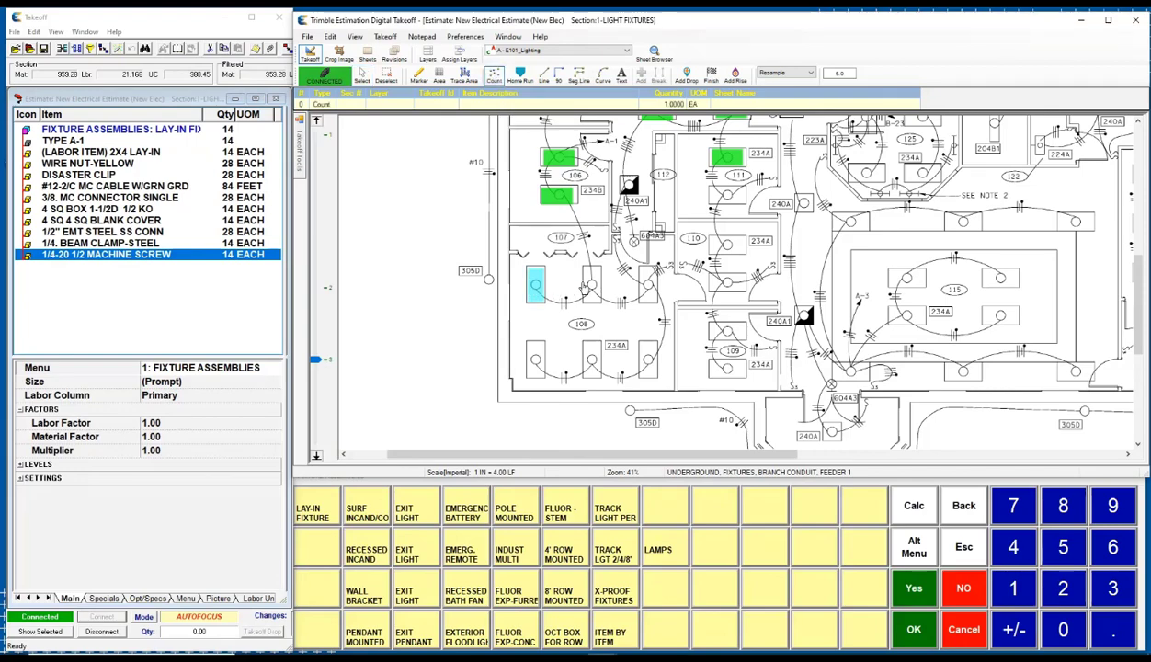
left_click(591, 285)
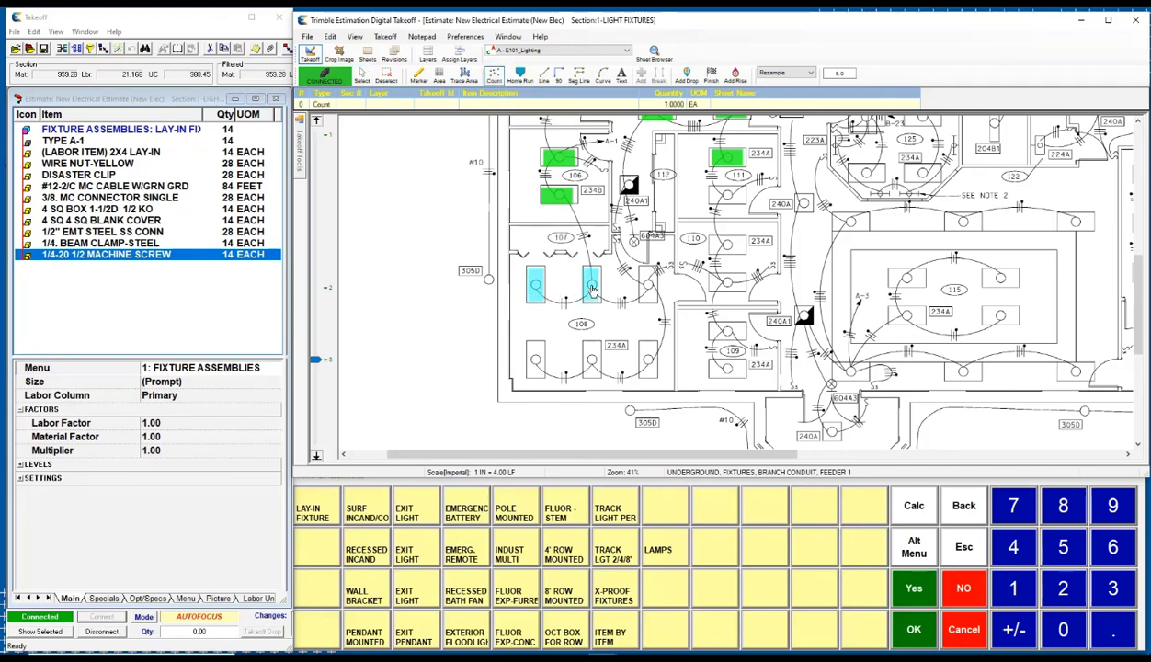
left_click(647, 290)
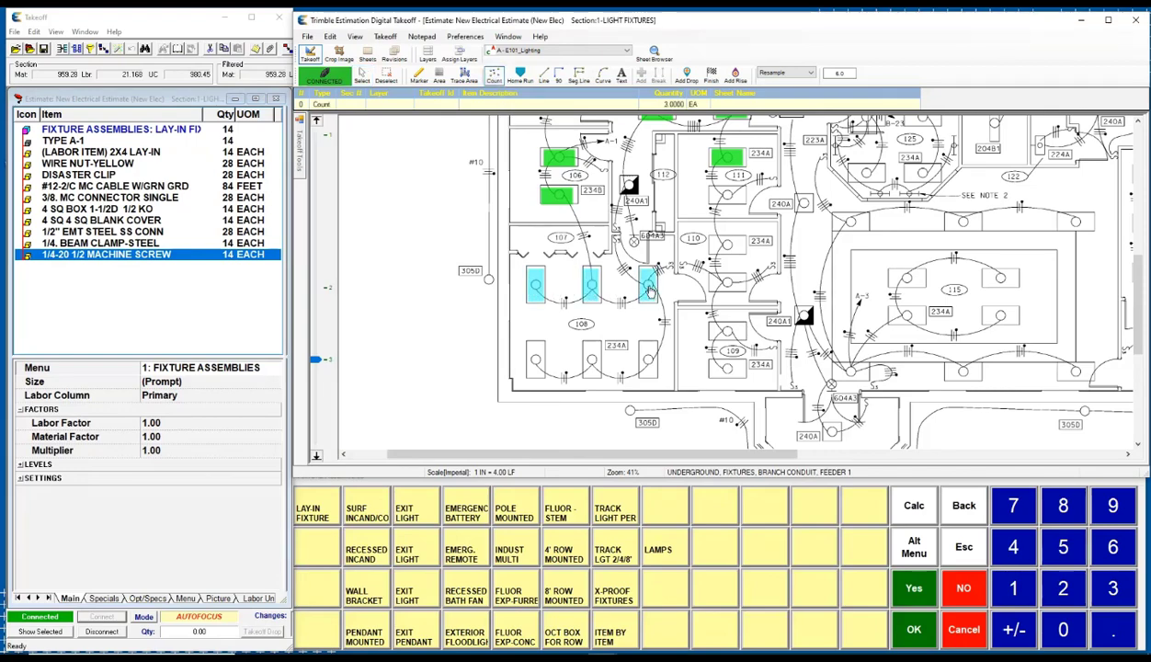
left_click(647, 364)
left_click(590, 362)
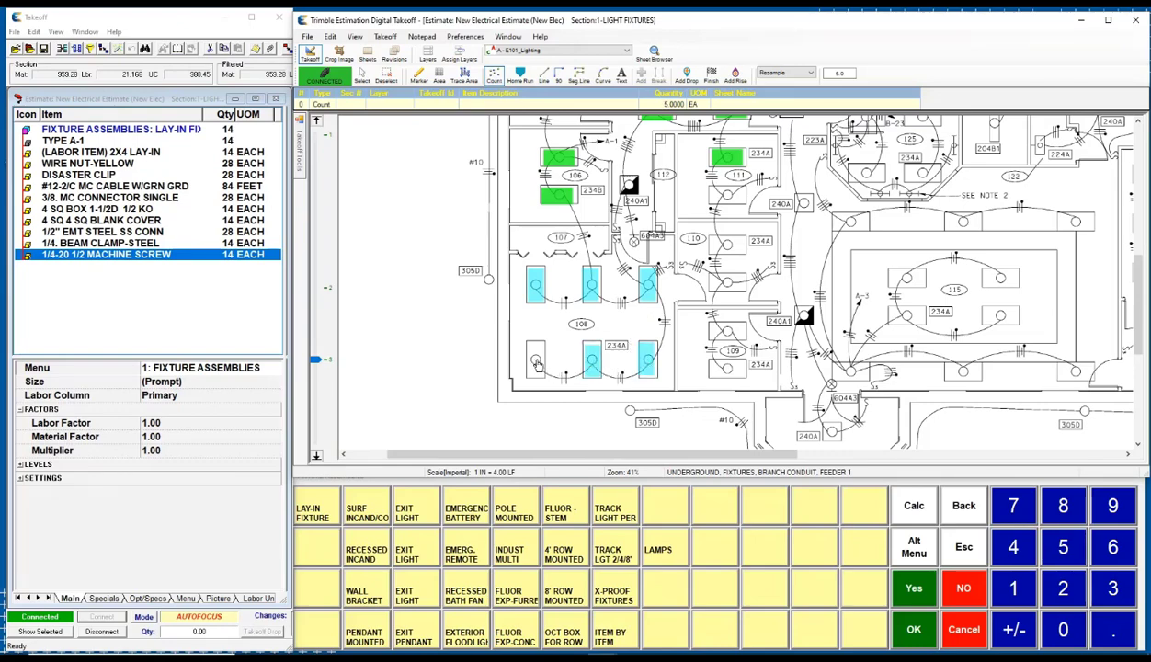
left_click(537, 362)
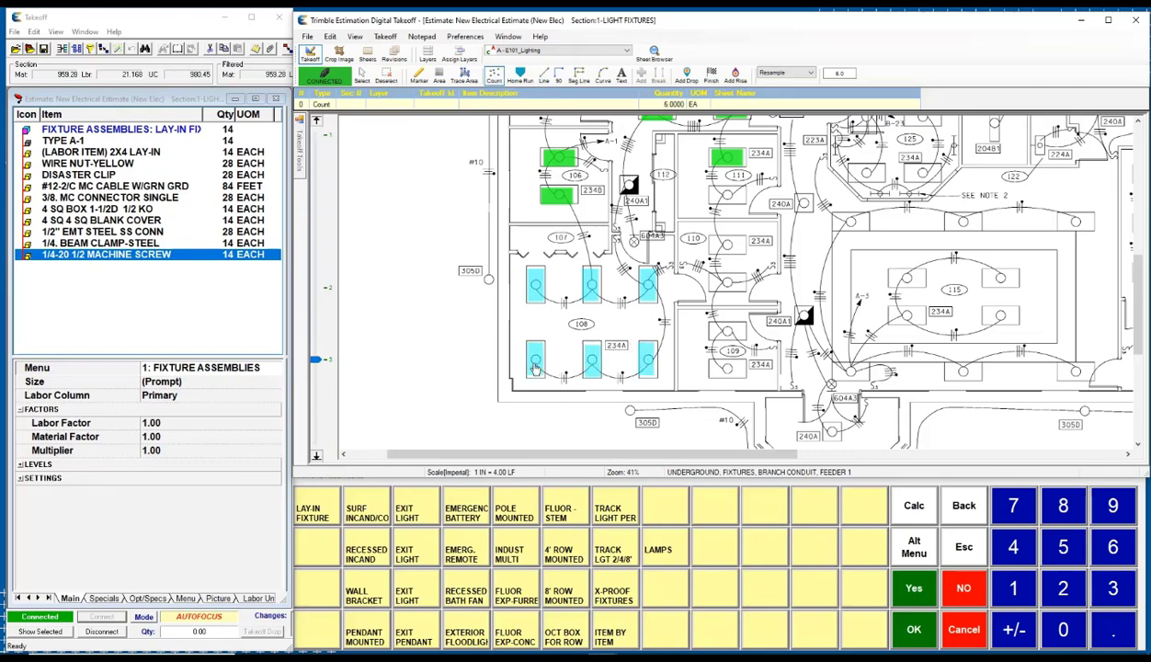
Step: Assign the counted fixtures as a LAY-IN FIXTURE assembly: 001 TYPE A-1 with 3 - 2x4 LAY-IN labor
left_click(312, 511)
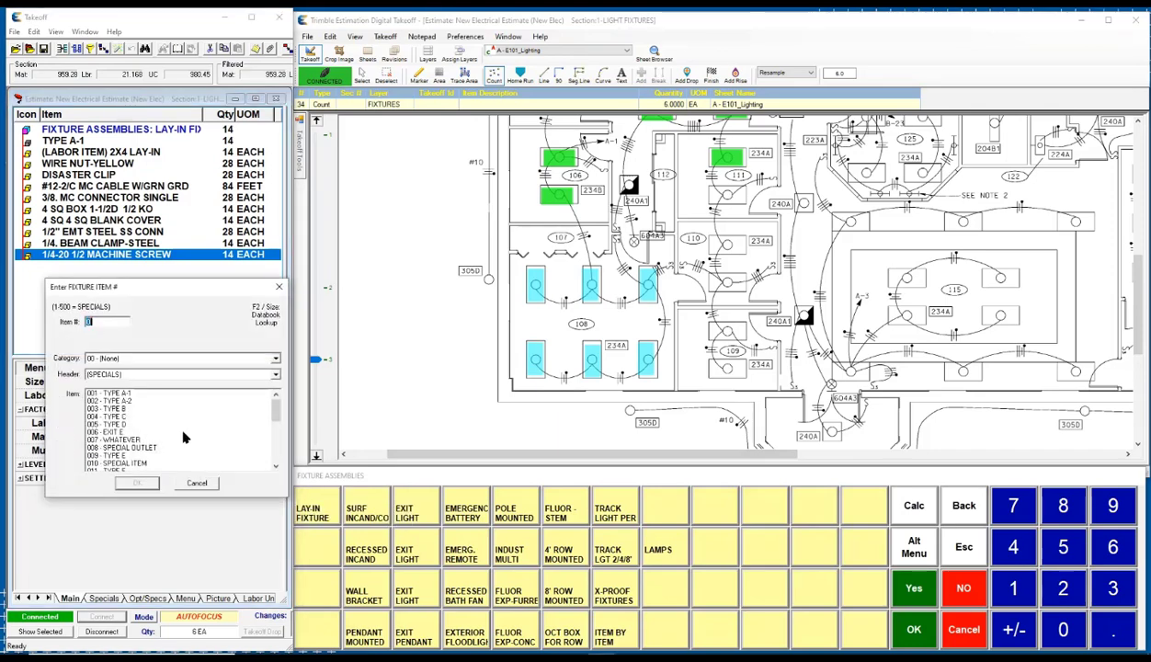
left_click(140, 394)
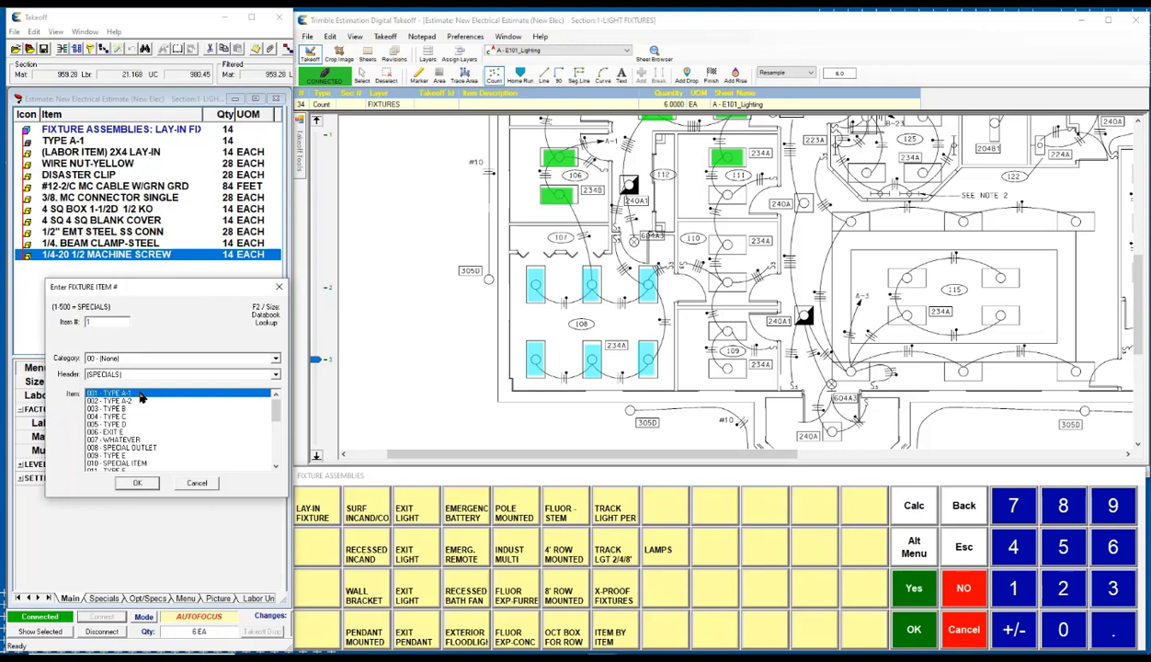
left_click(138, 484)
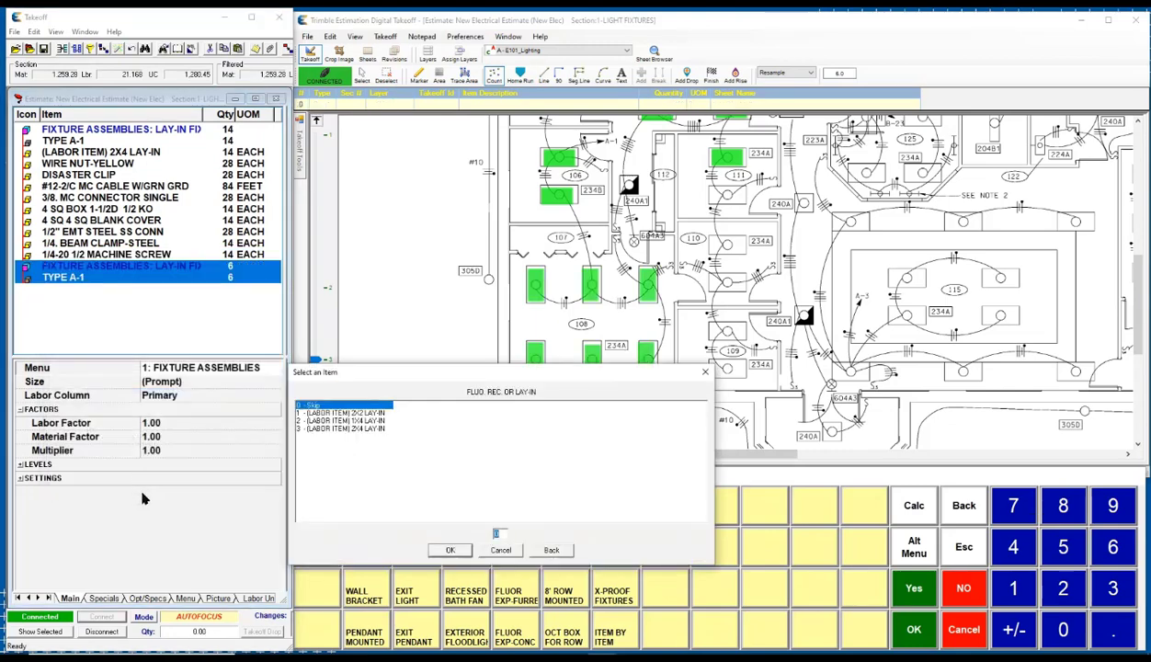
left_click(365, 430)
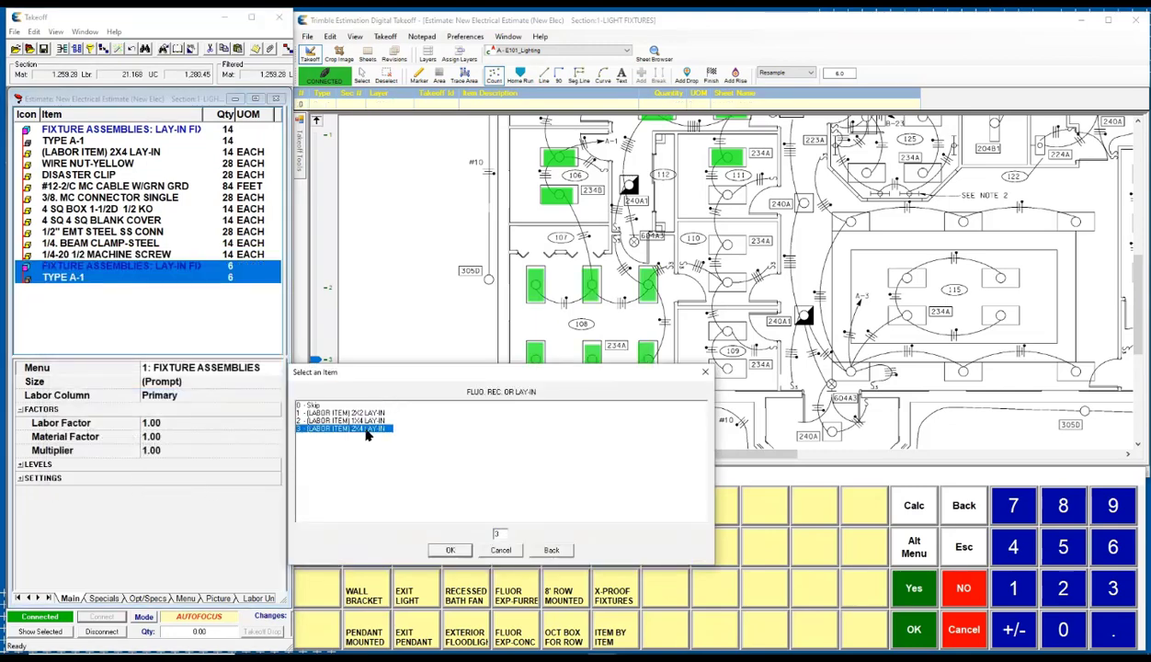
left_click(441, 550)
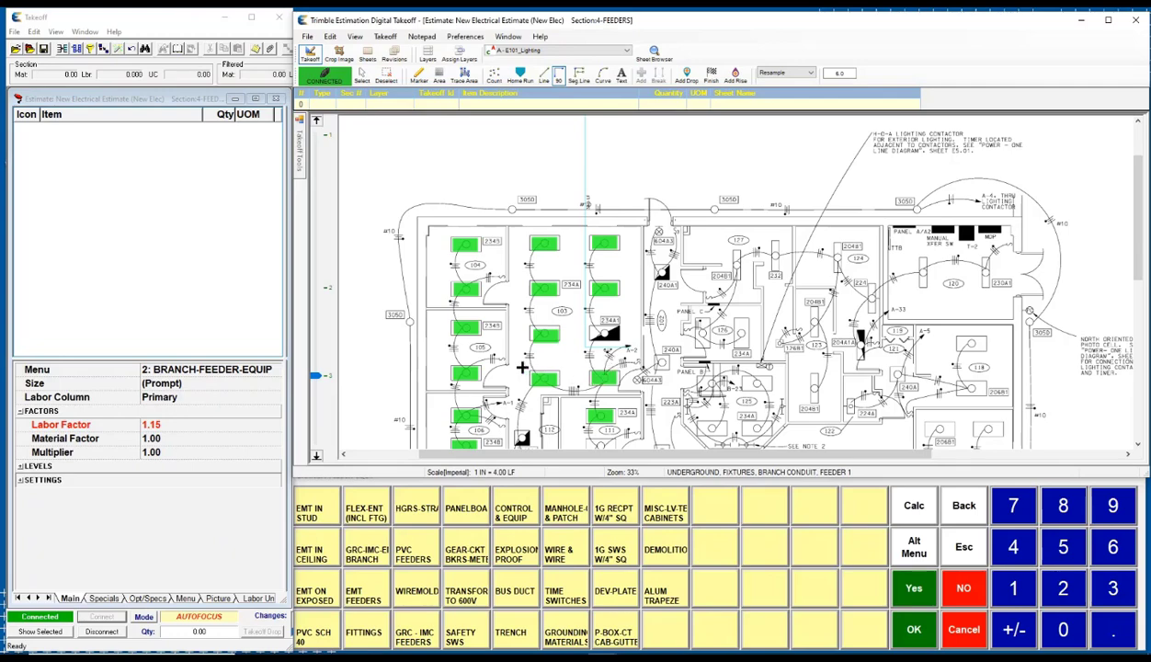
Step: Trace the roughly 152-foot feeder run across the plan with one corner point
left_click(610, 345)
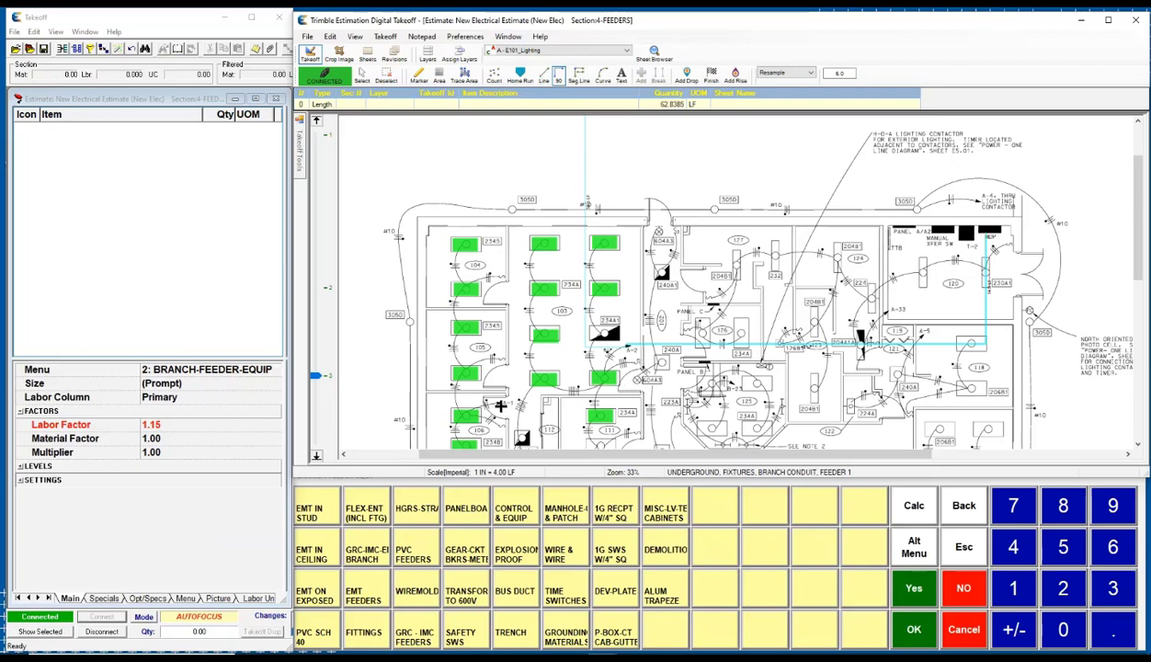
left_click(491, 398)
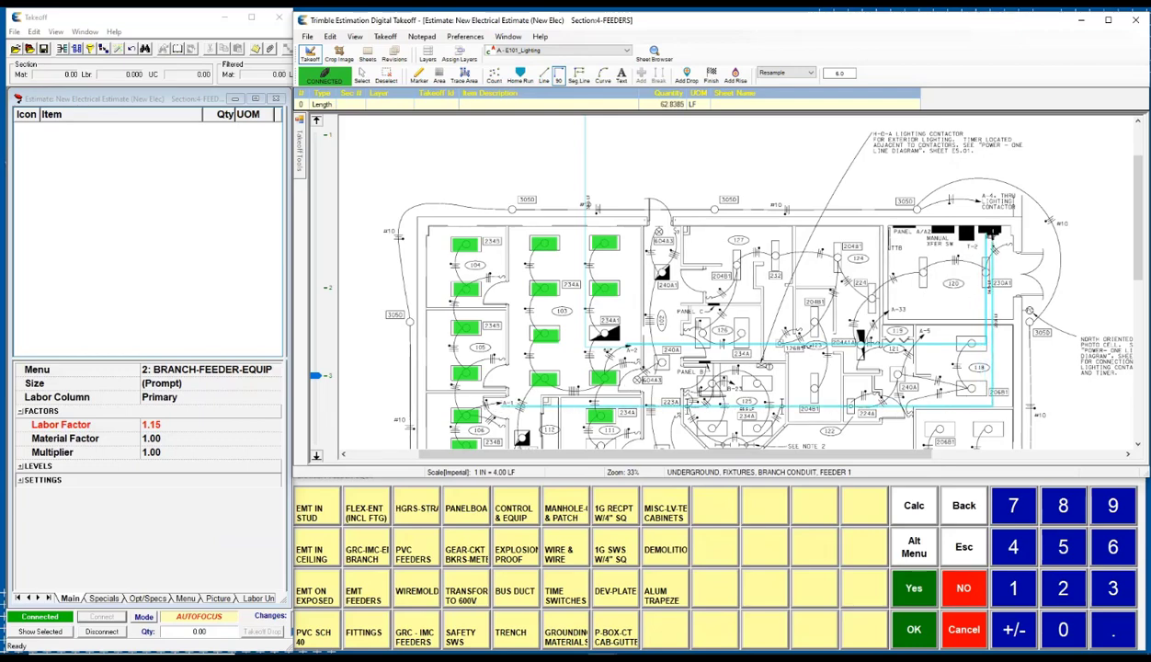
double_click(992, 231)
Step: Record the traced run as EMT FEEDERS using 8 - 3" EMT
left_click(357, 596)
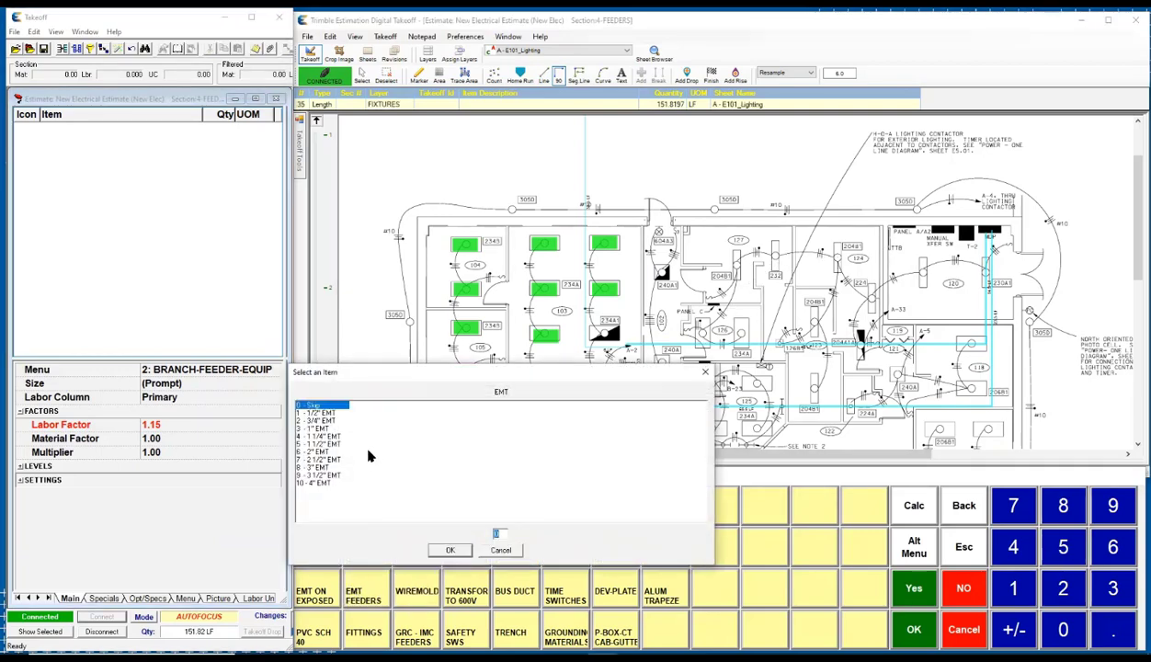
left_click(347, 468)
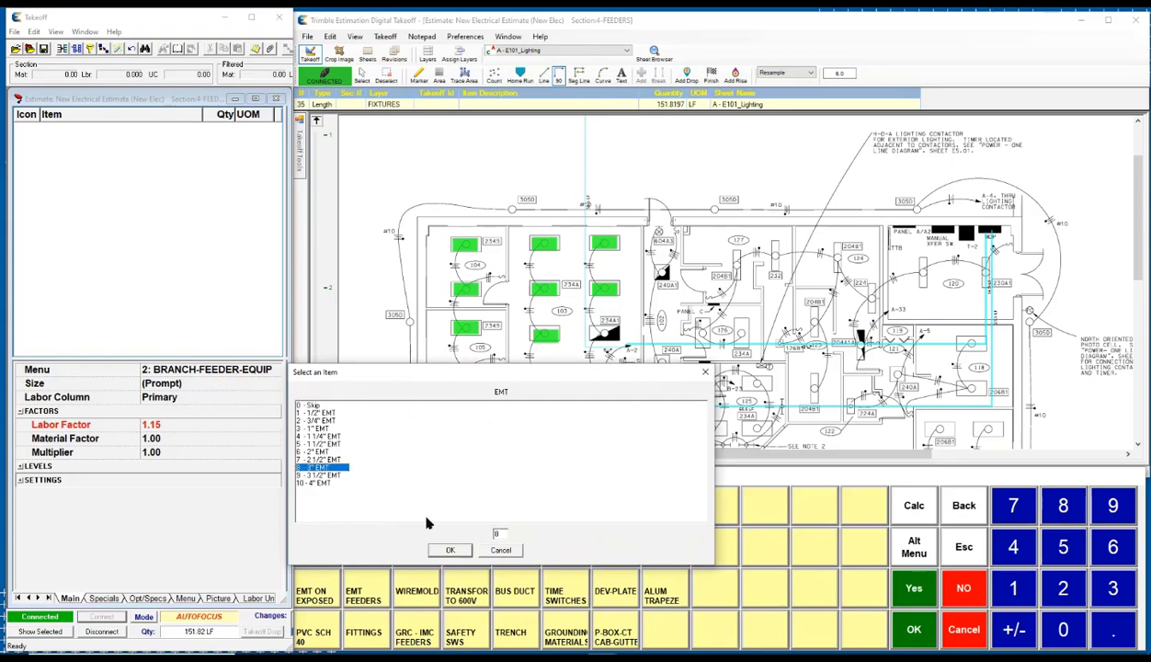
left_click(450, 549)
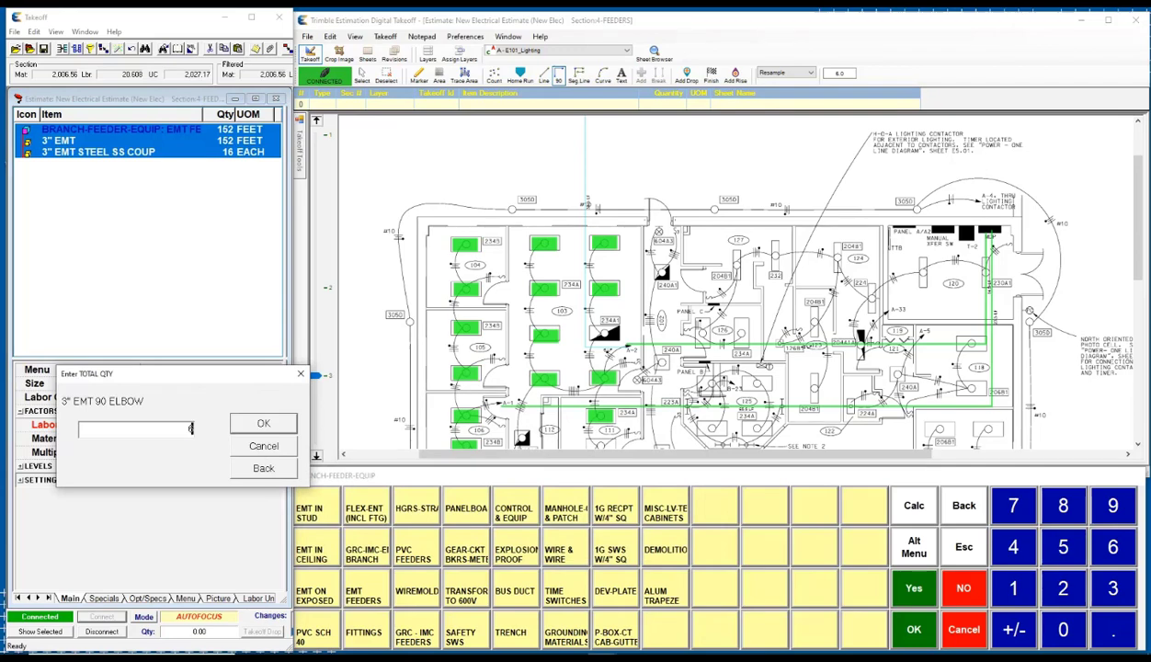
Step: Add 6 3" EMT 90 elbows, 7370 unistrut straps and 5/16" malleable beam clamps
type("6")
key("Return")
key("Return")
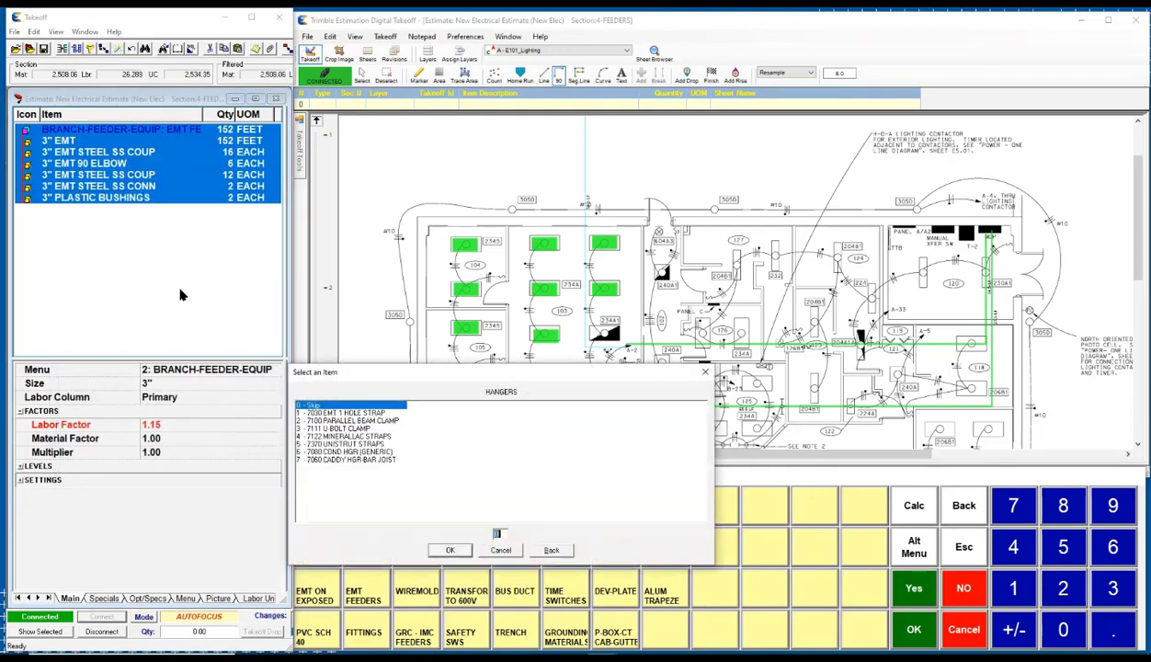
double_click(367, 444)
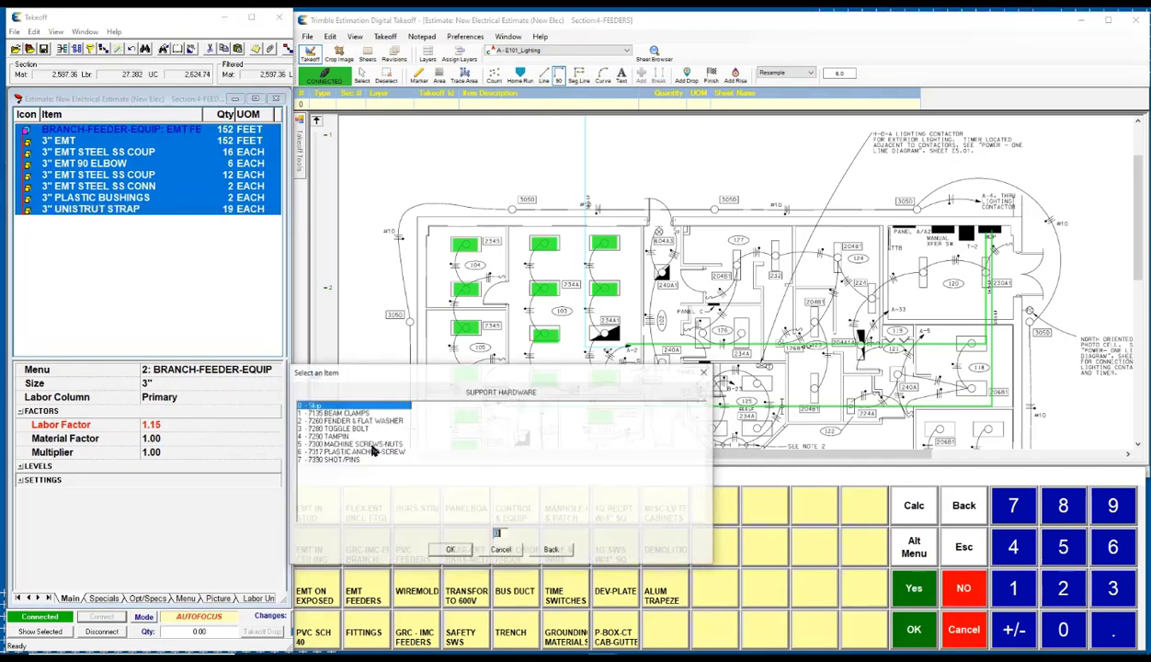
double_click(355, 414)
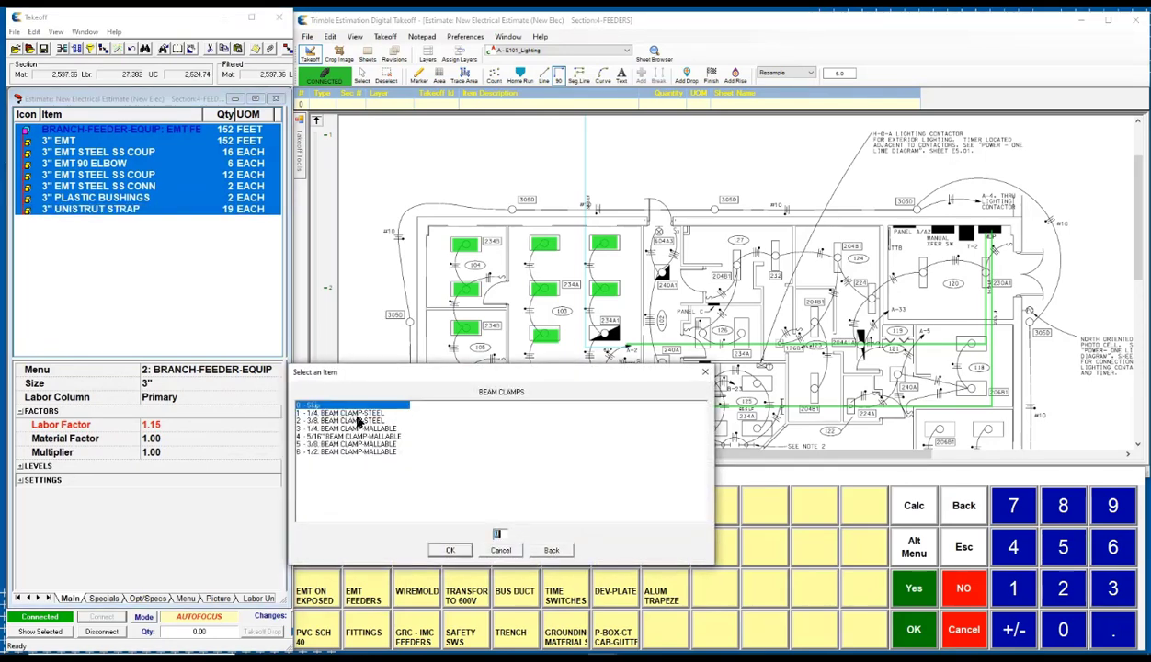
double_click(352, 437)
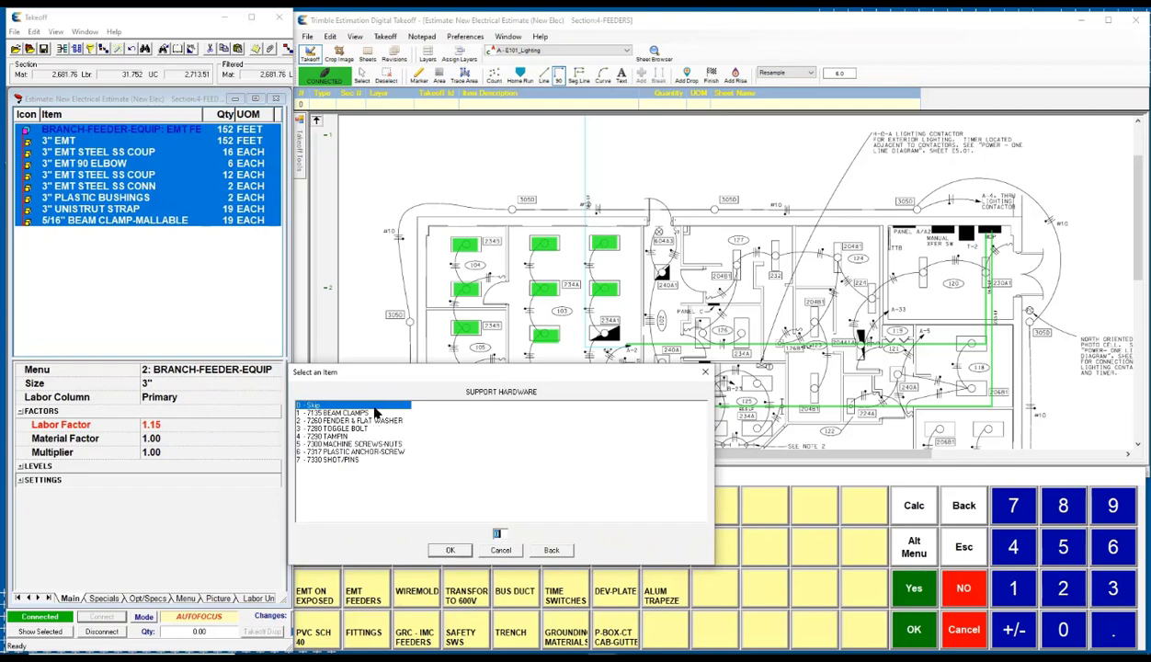
Step: Add 17 - 250 THHN STR CU with 4 conductors and 10 extra feet, declining more THHN
left_click(449, 551)
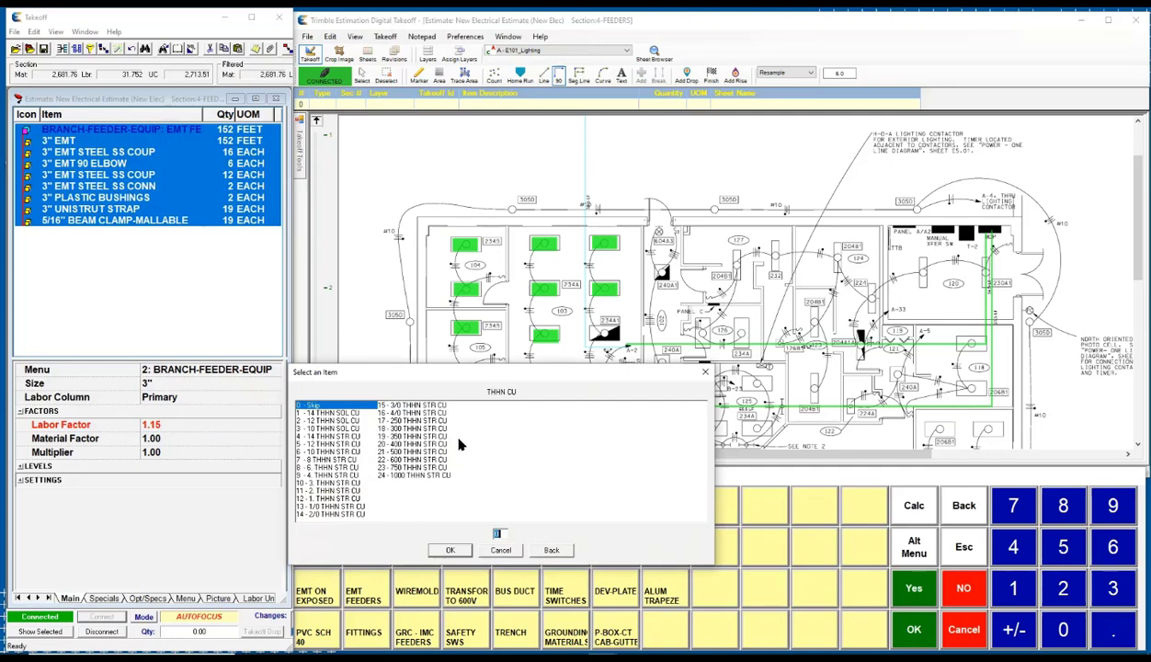
double_click(431, 424)
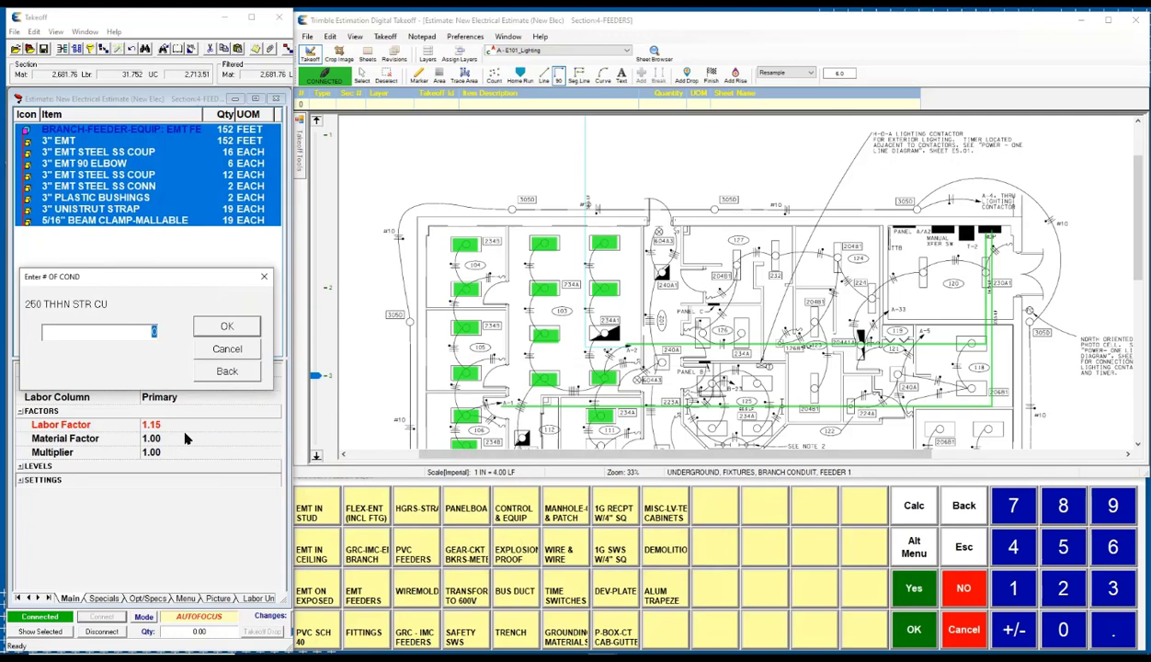
type("4")
key("Return")
type("10")
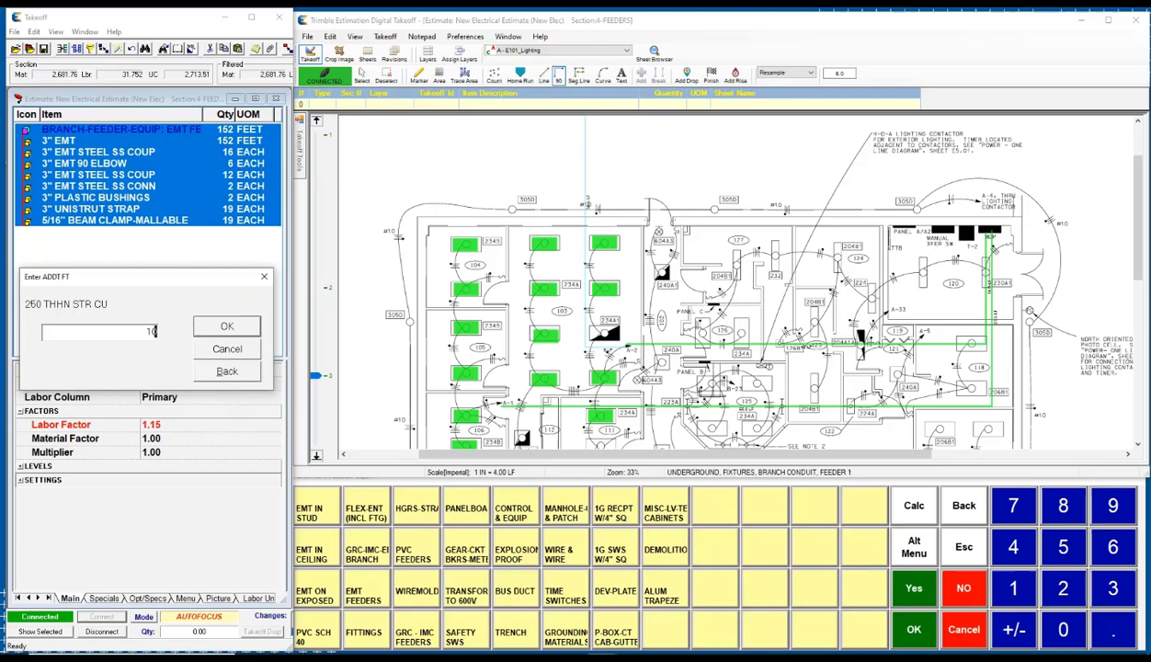
key("Return")
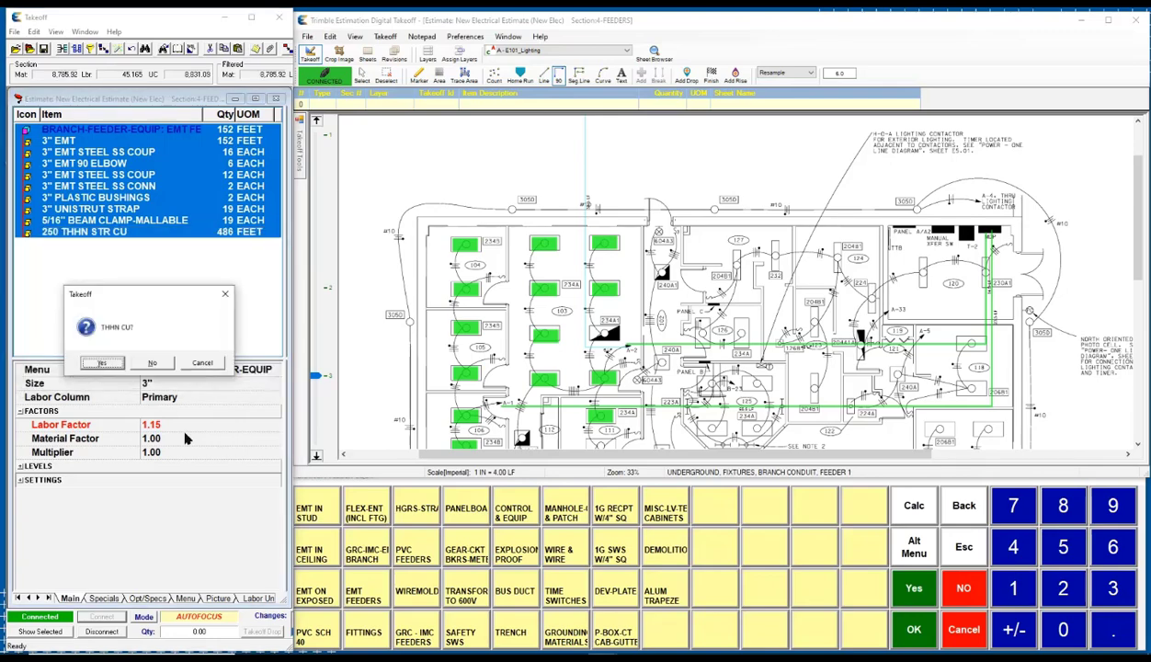
left_click(152, 365)
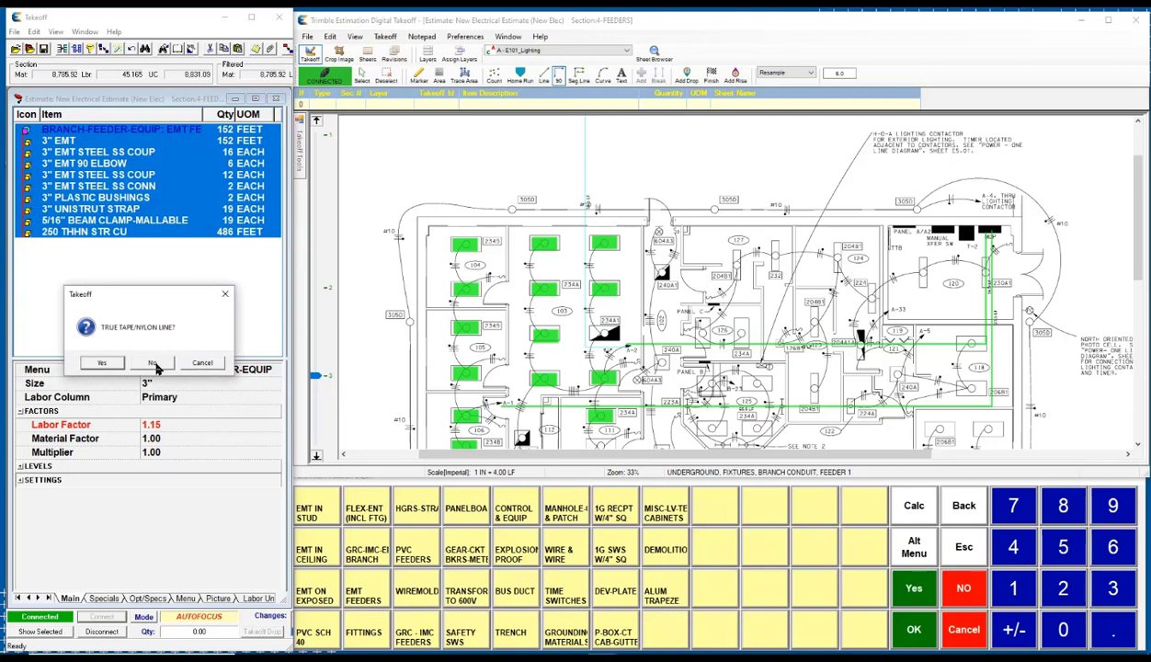
Step: Add 3 - NYLON LINE pull line with 10 extra feet, totalling 162 feet
left_click(102, 362)
left_click(339, 429)
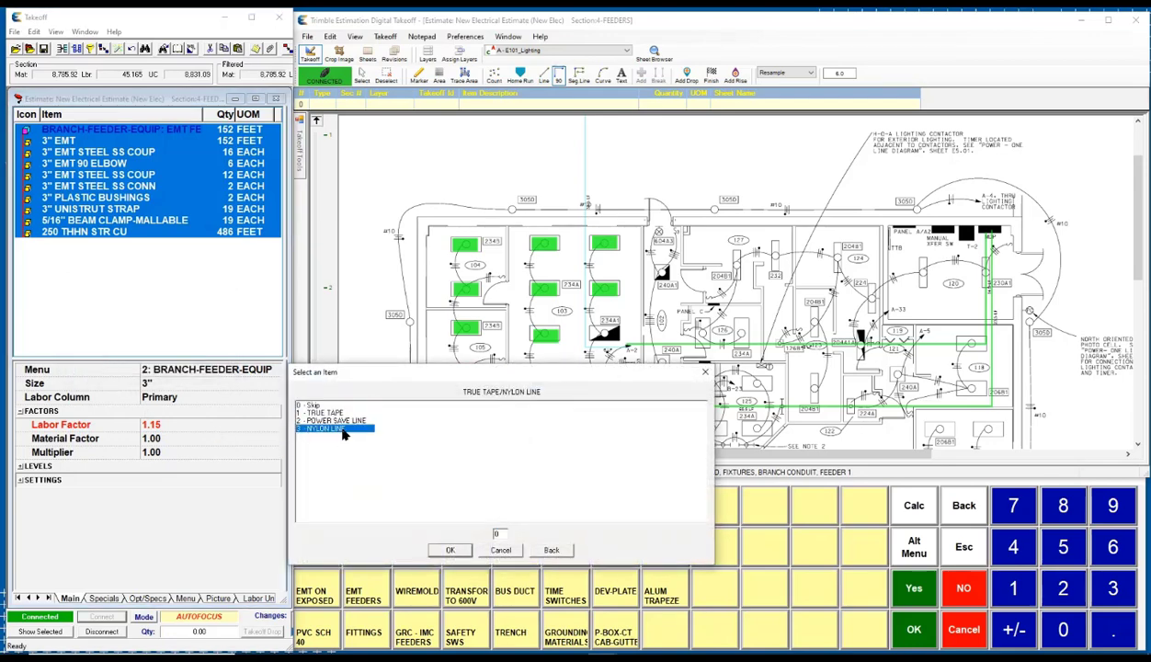
left_click(450, 551)
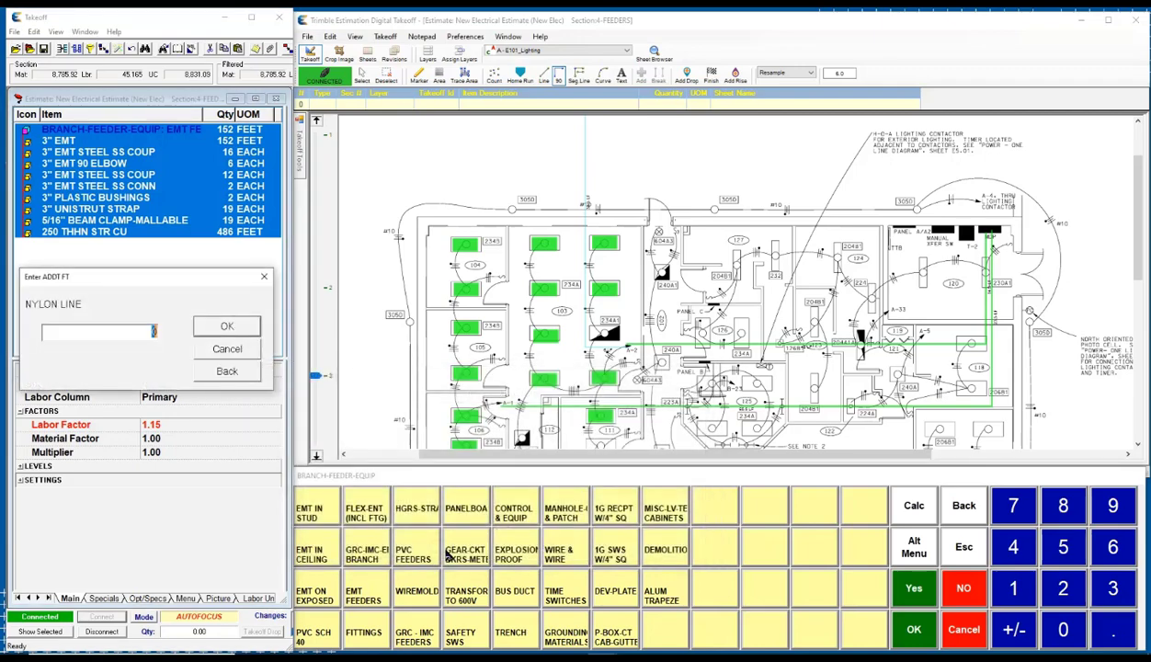
type("10")
key("Return")
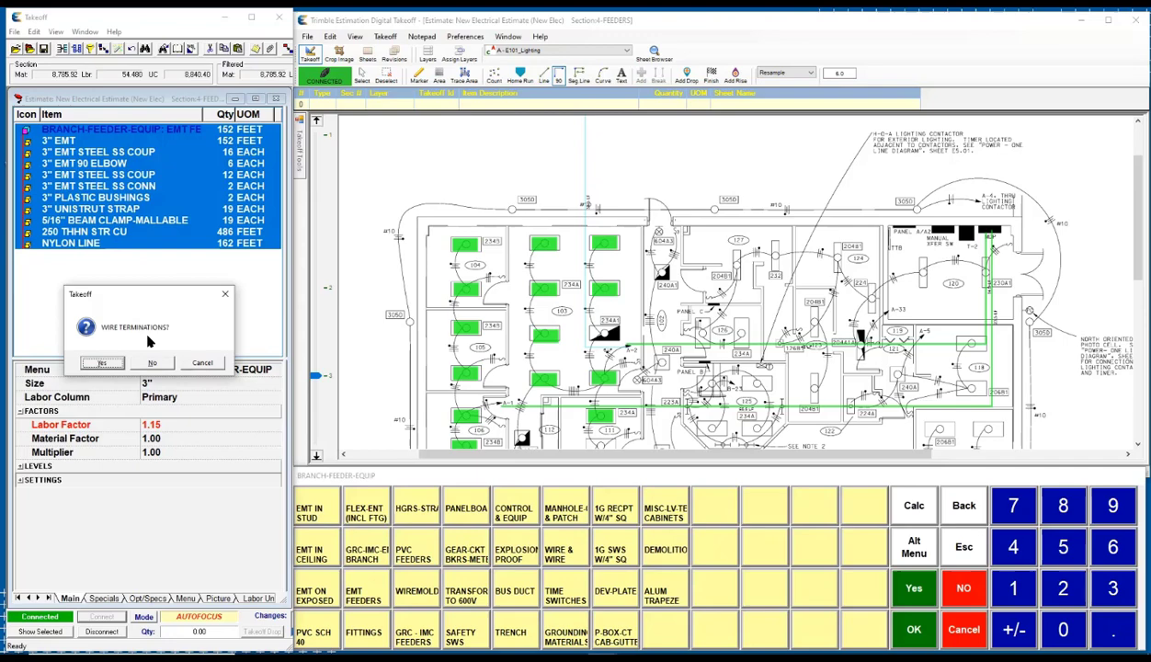
Step: Add four 250 Wire Term-Labor Only terminations to the feeder assembly
left_click(109, 363)
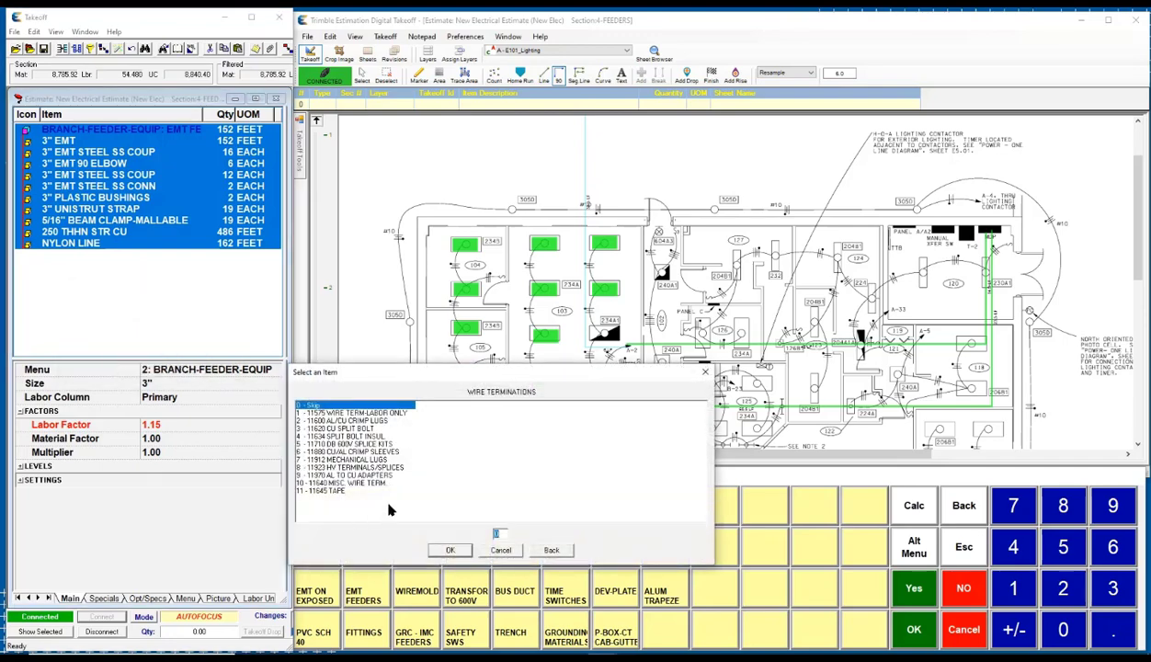
left_click(396, 416)
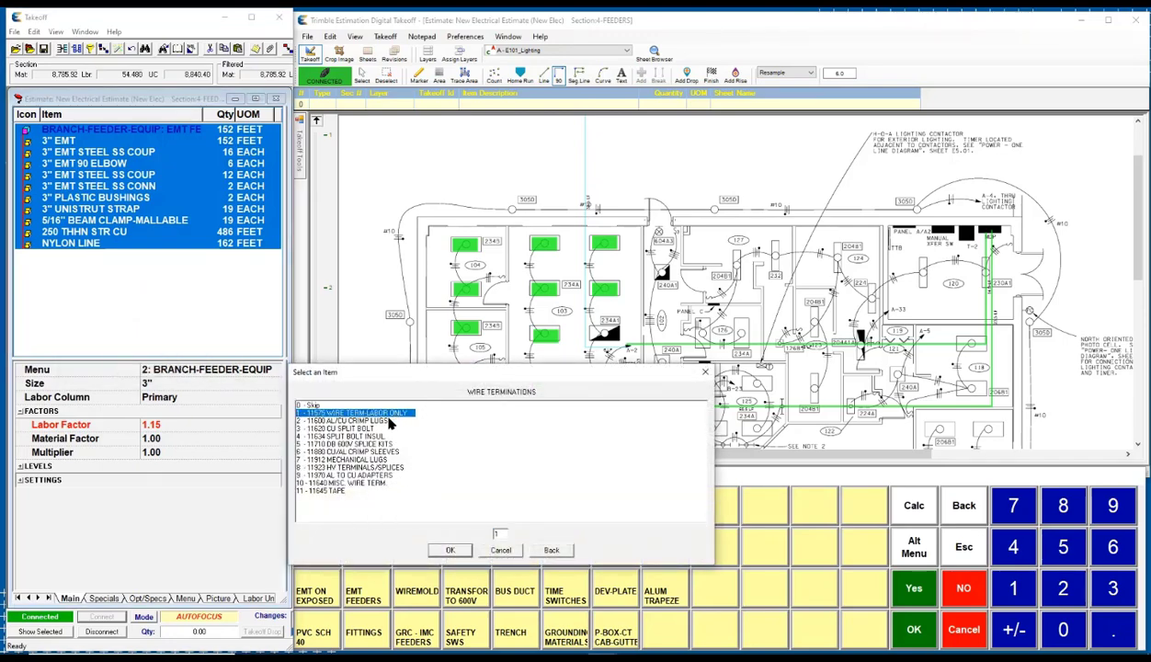
left_click(450, 550)
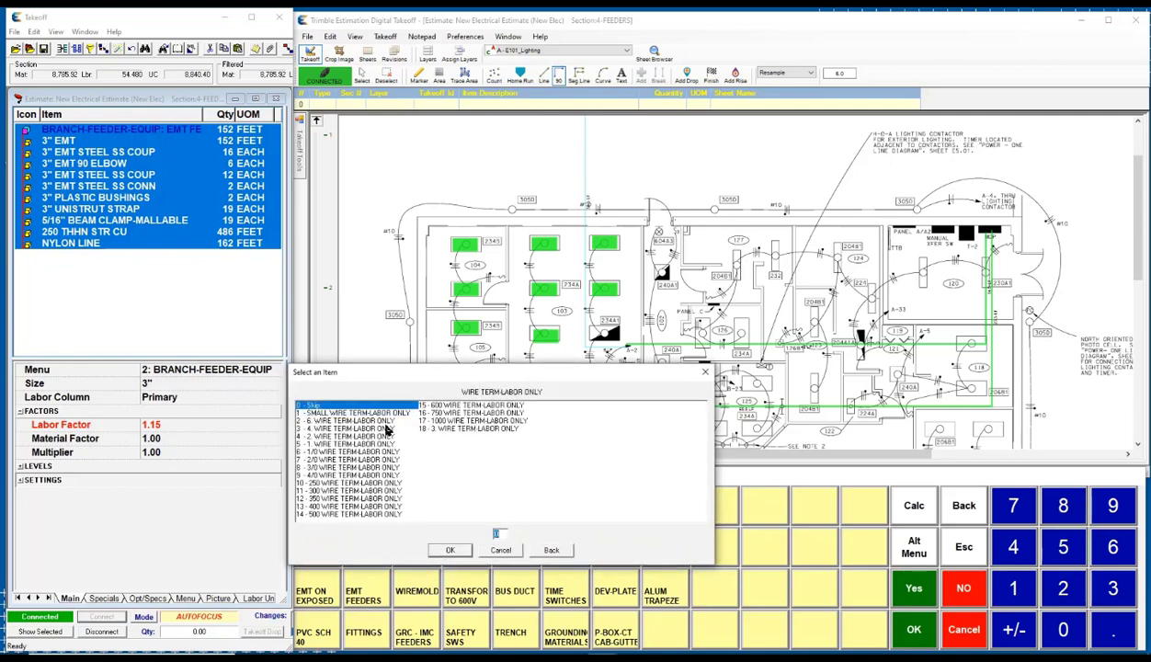
double_click(359, 483)
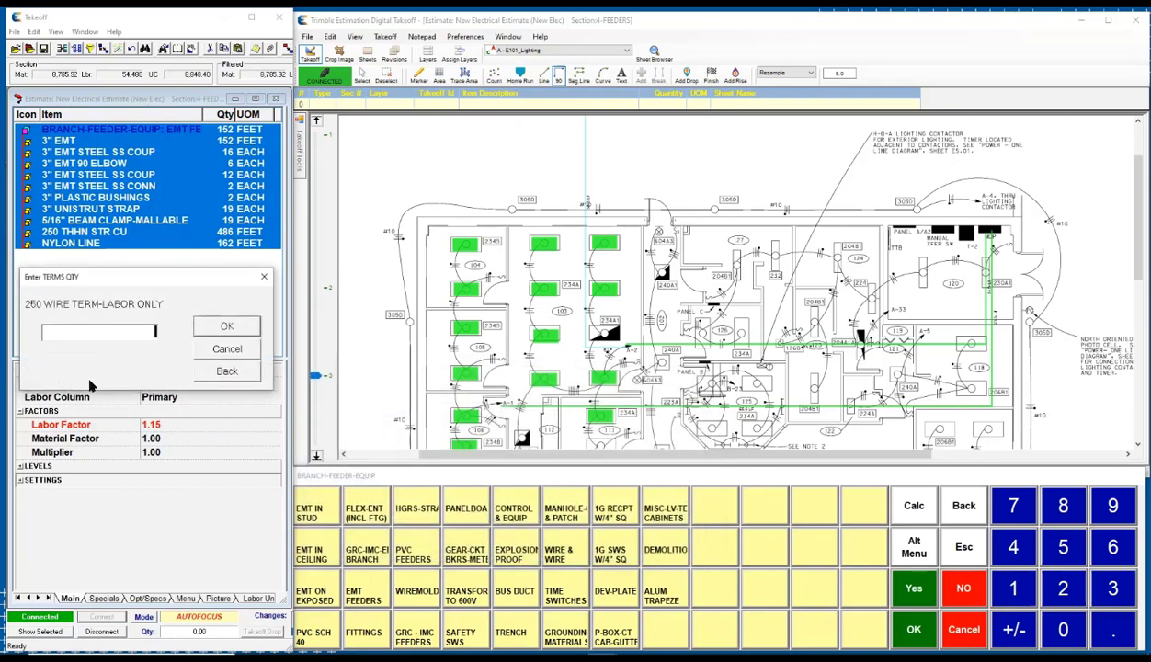
key("Return")
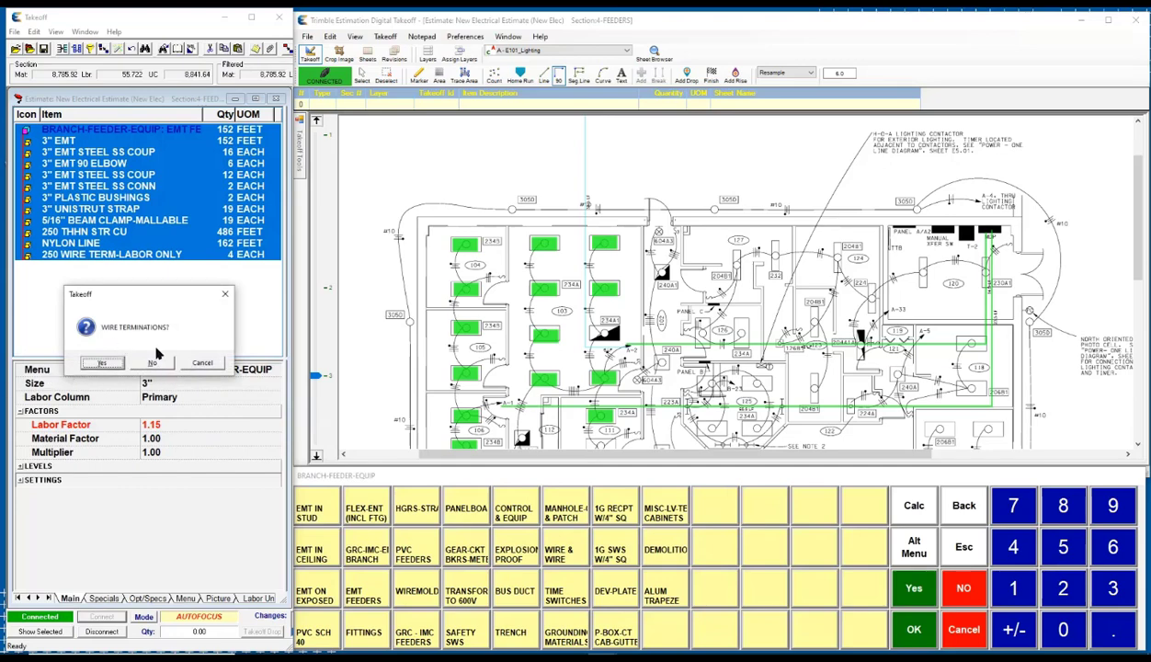
Step: Decline more terminations, skip condulets, and decline wall/floor holes and conduit riser clamps
left_click(153, 363)
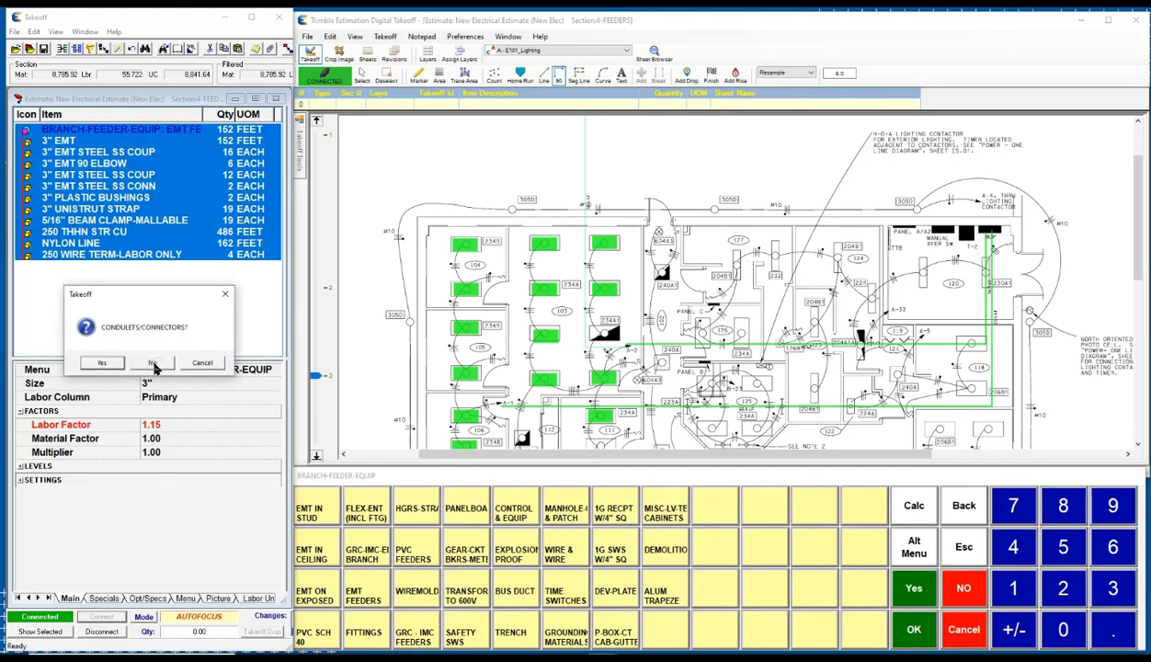
left_click(101, 362)
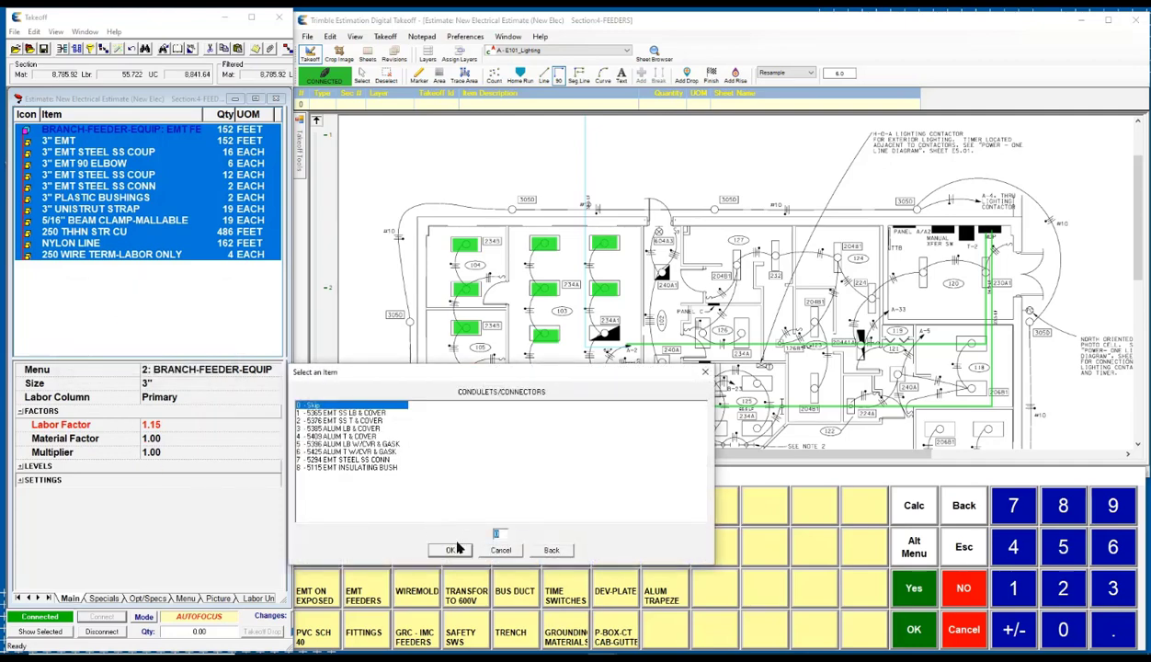
left_click(451, 549)
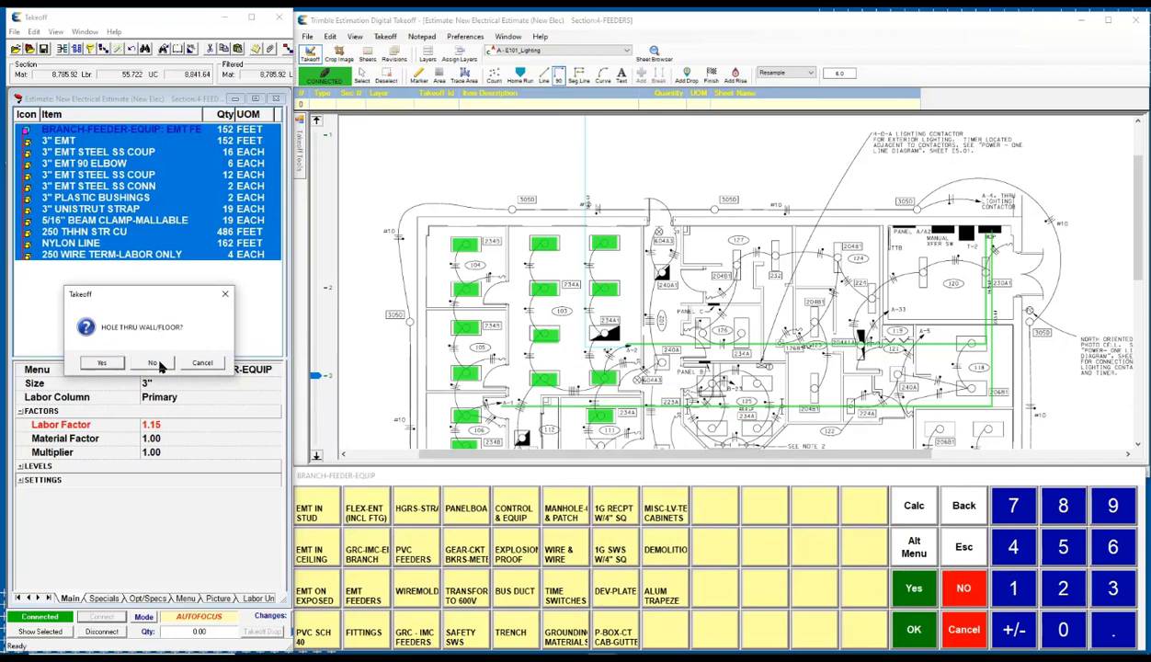
left_click(158, 364)
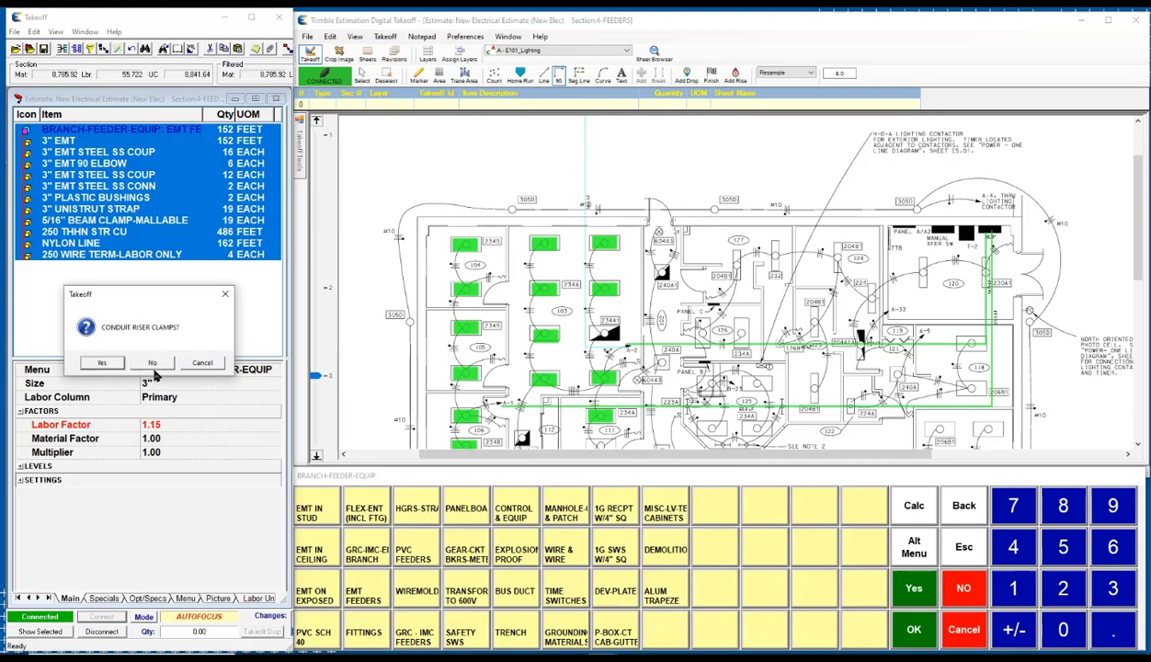
left_click(152, 365)
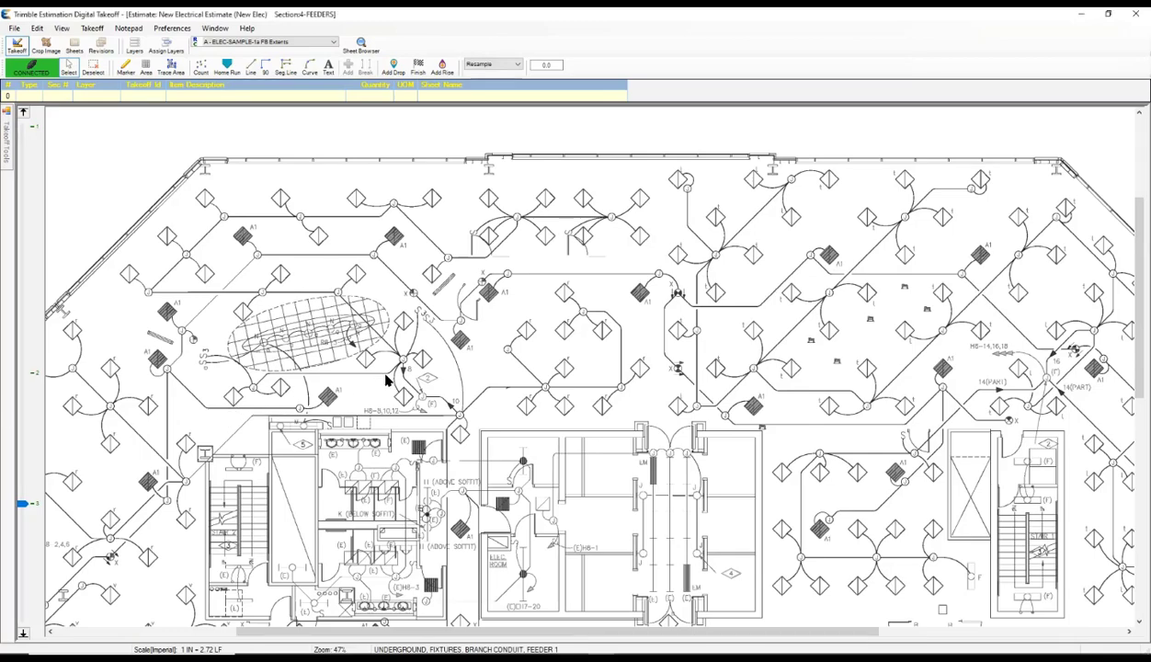
Step: Zoom into the ELEC-SAMPLE-1a FB Extents sheet to inspect its fixture layout
scroll(590, 372, "up", 1)
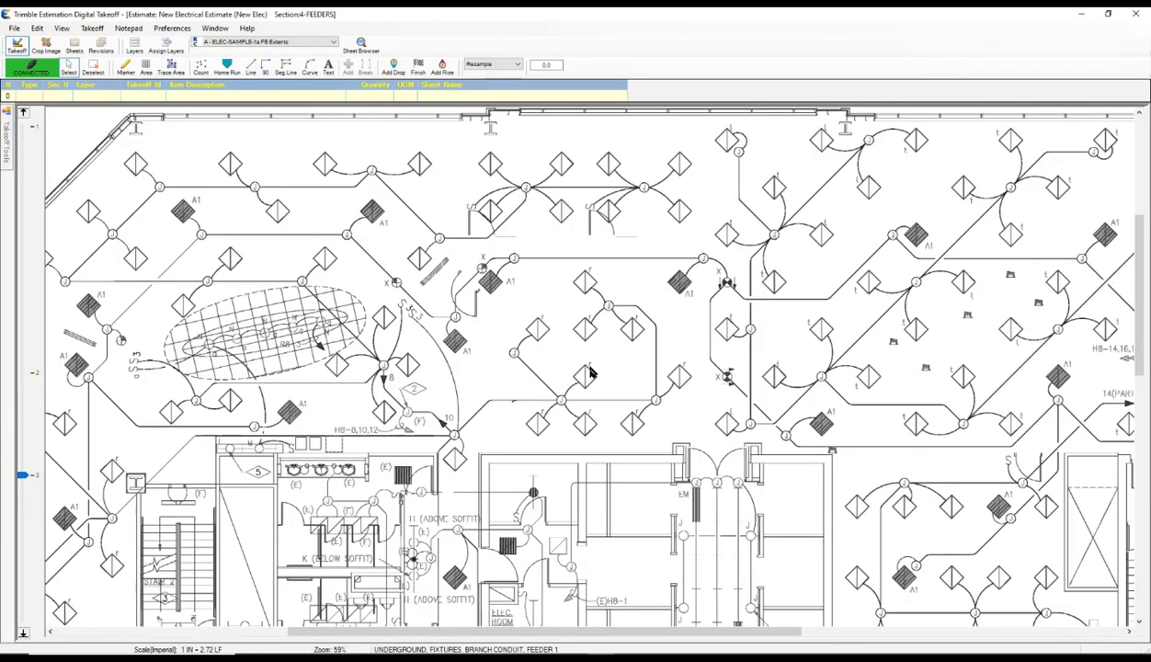
scroll(590, 372, "up", 1)
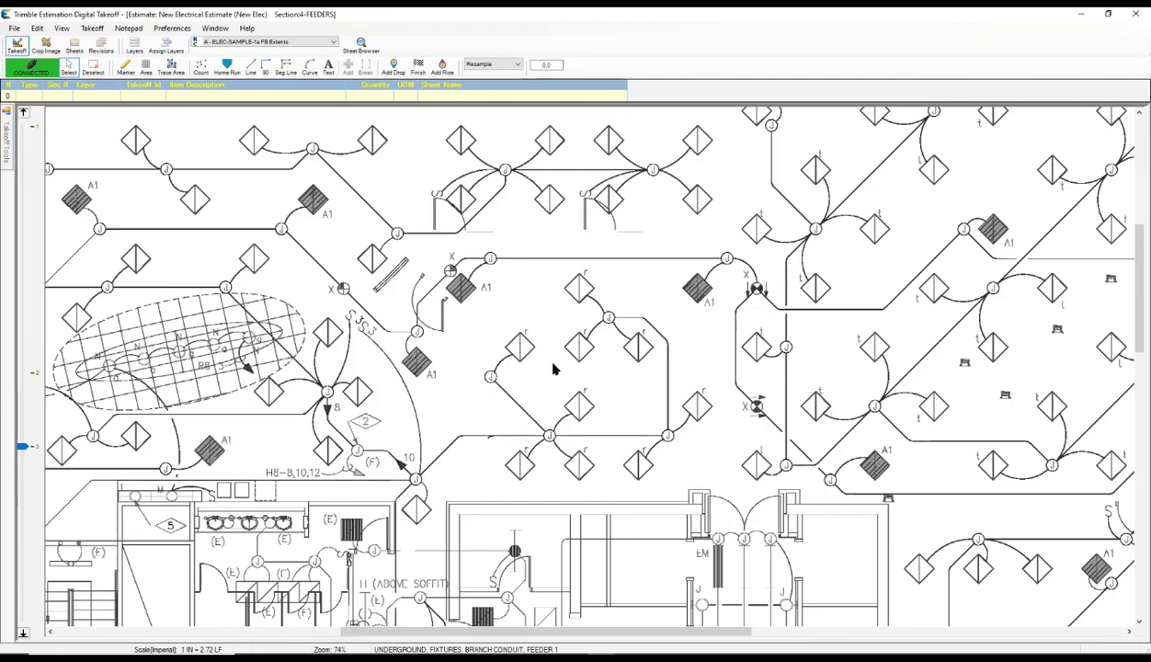
Step: Make the addendum revision visible in Manage Revisions and zoom in on the red/green changes
left_click(101, 46)
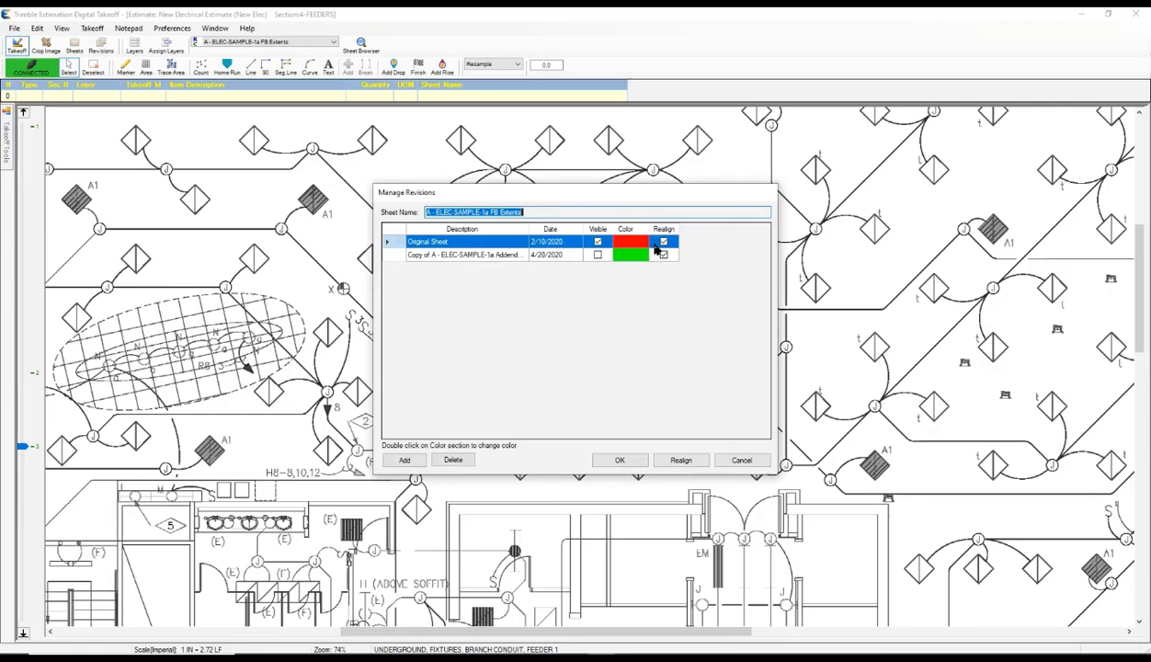
left_click(597, 255)
left_click(618, 459)
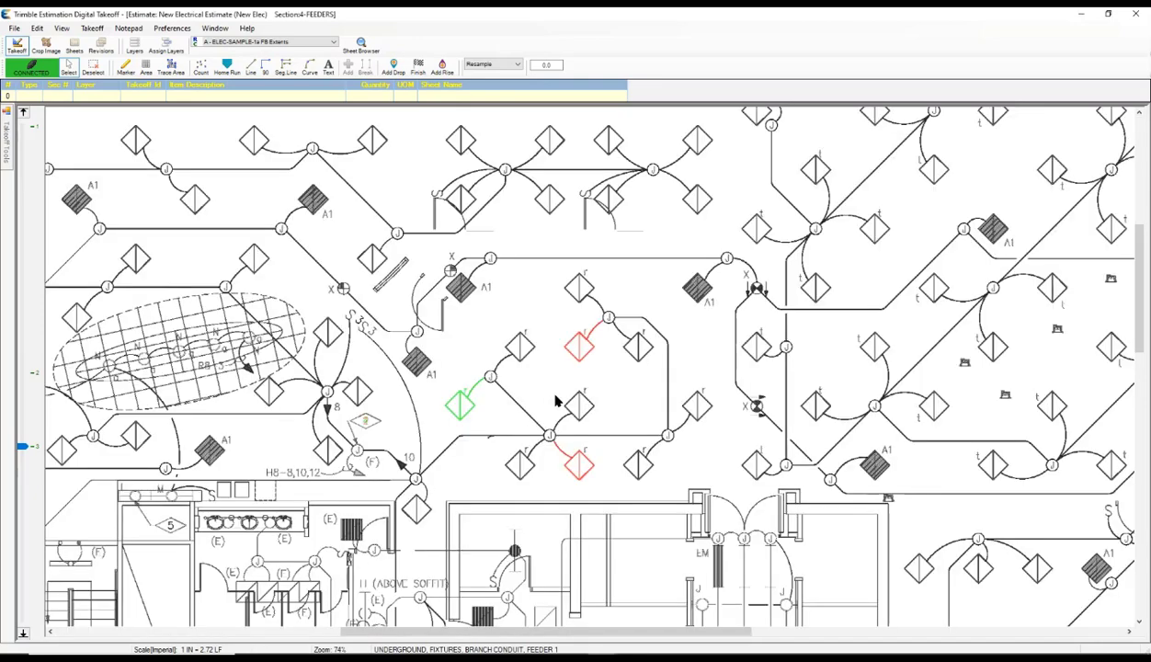
scroll(591, 372, "up", 2)
scroll(591, 370, "up", 2)
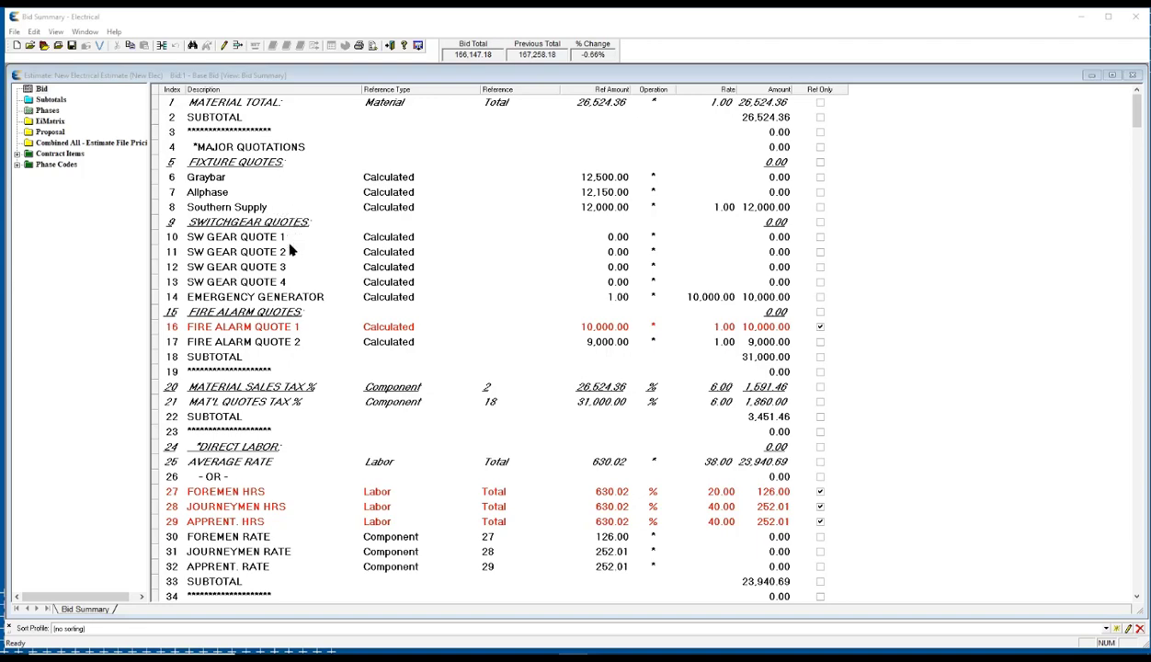
Step: Scroll the Bid Summary from material totals through 10.00% profit to the 166,147.18 bid total
scroll(351, 315, "down", 1)
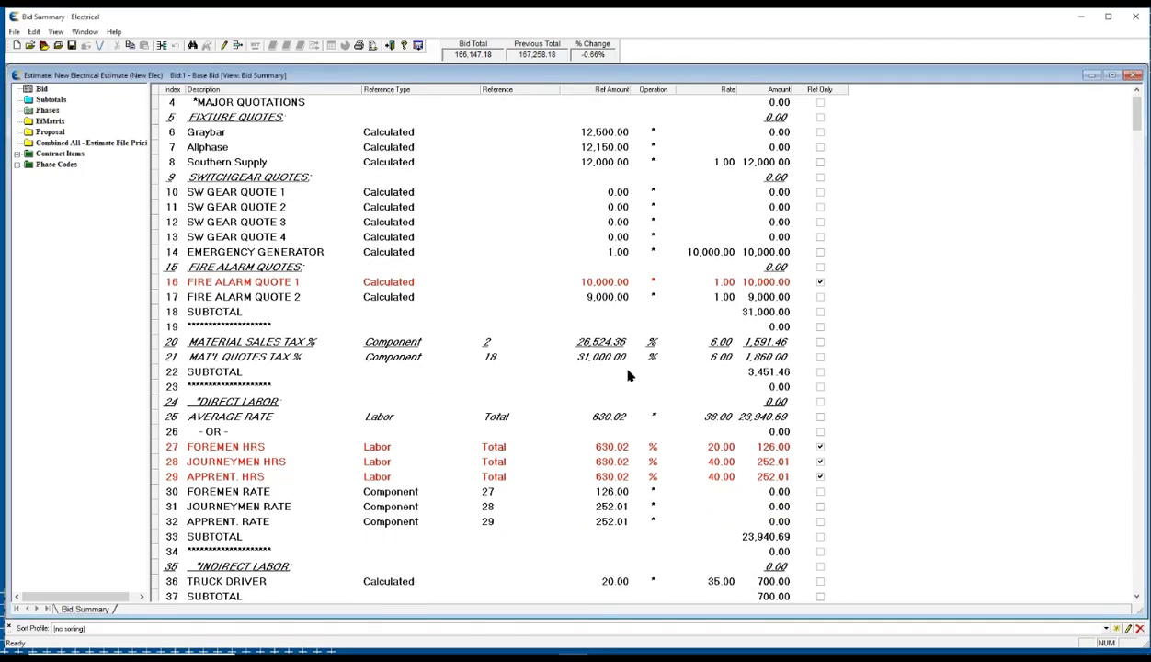
scroll(549, 351, "down", 1)
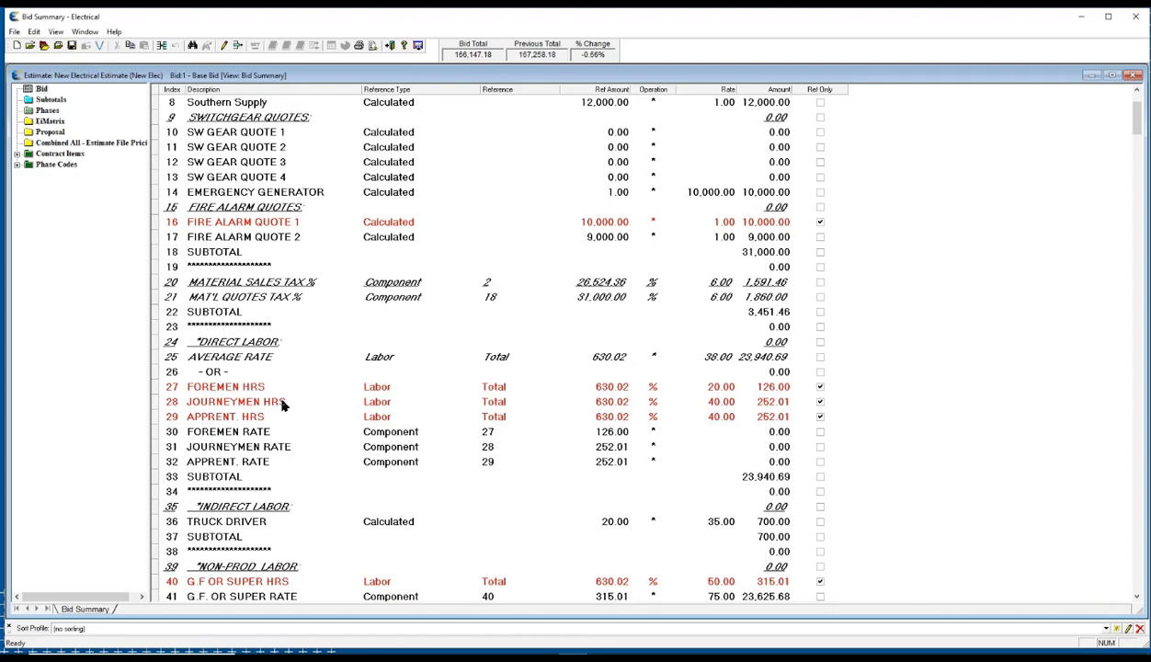
scroll(290, 404, "down", 2)
scroll(377, 391, "down", 8)
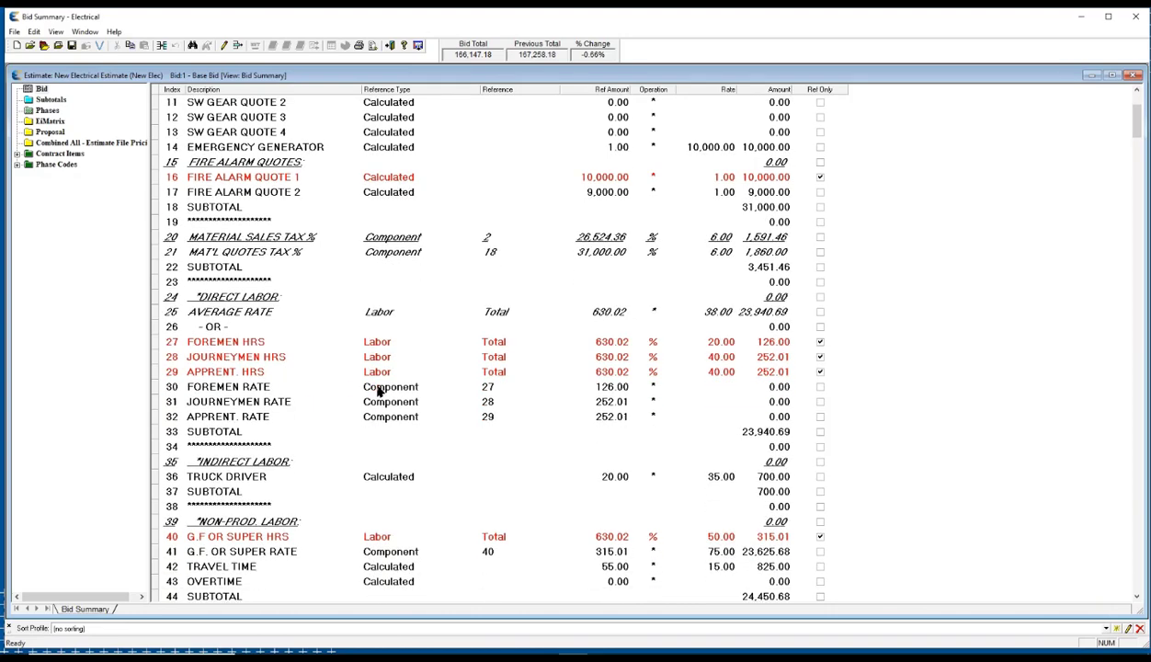
scroll(377, 391, "down", 3)
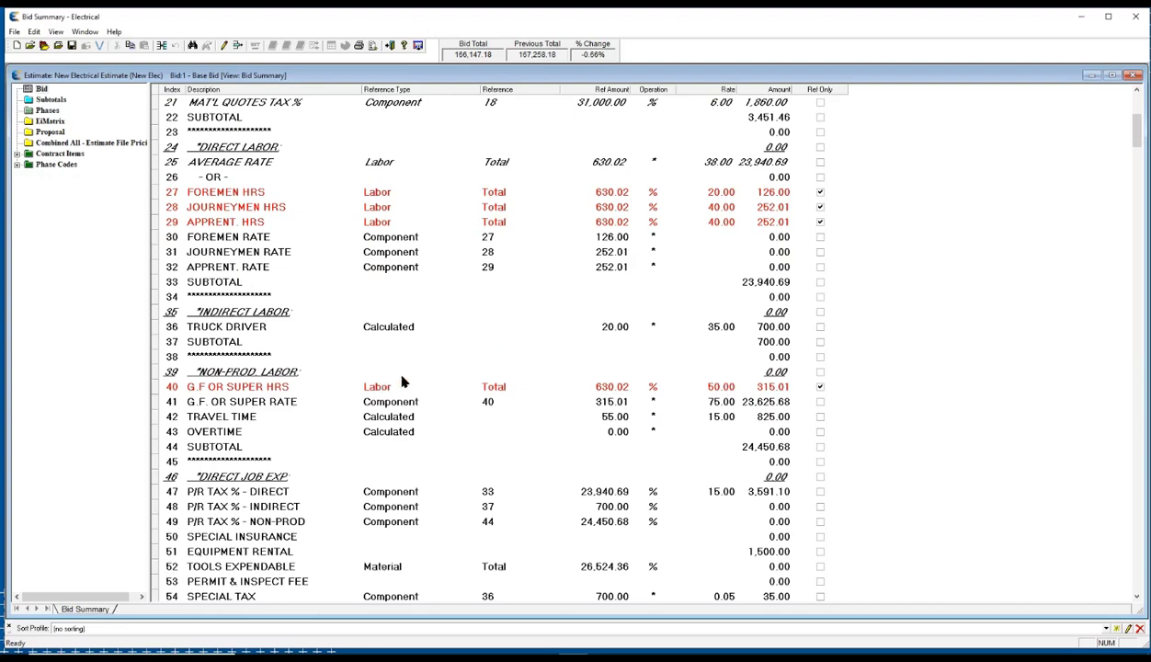
scroll(402, 382, "down", 13)
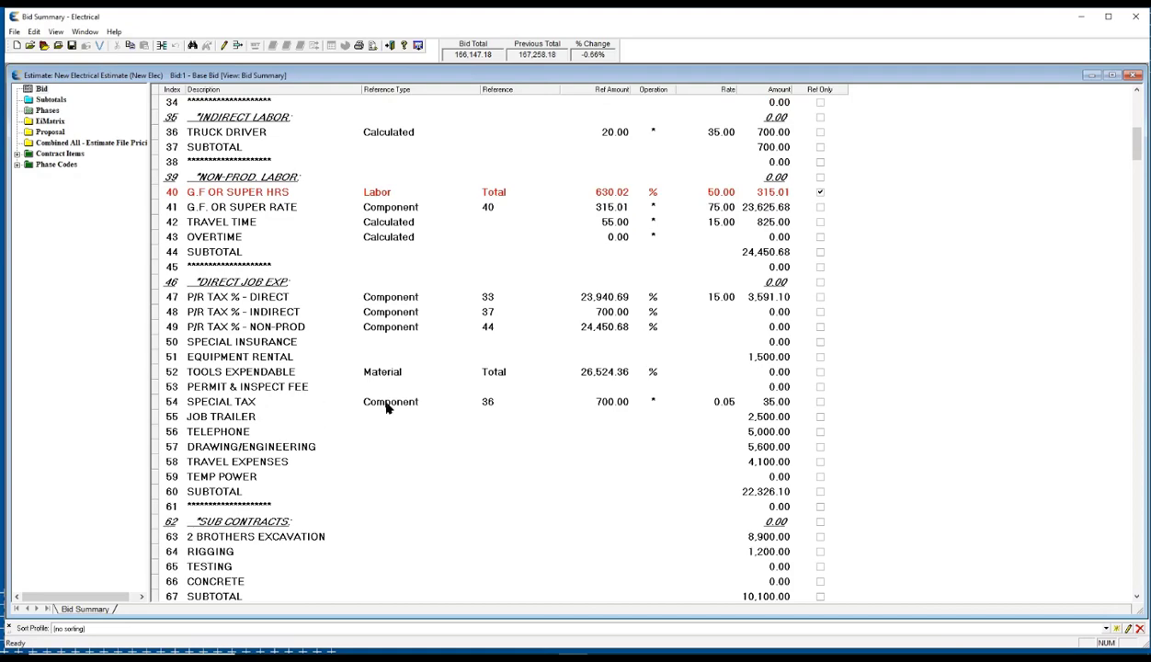
scroll(396, 400, "down", 3)
scroll(399, 401, "down", 9)
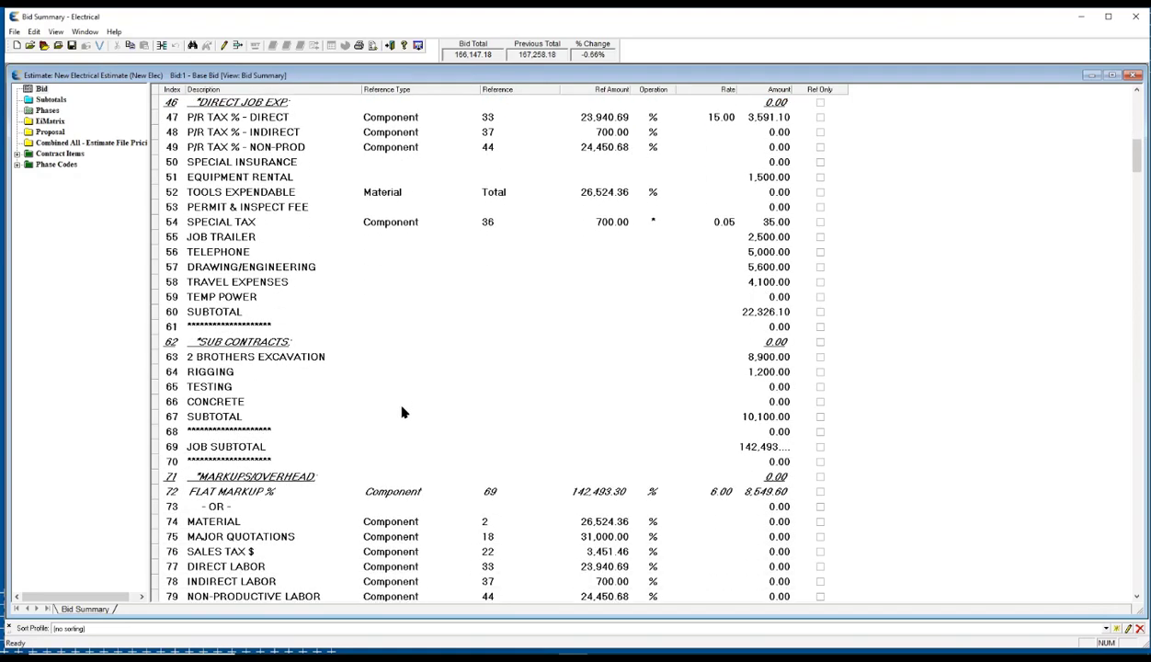
scroll(363, 400, "down", 6)
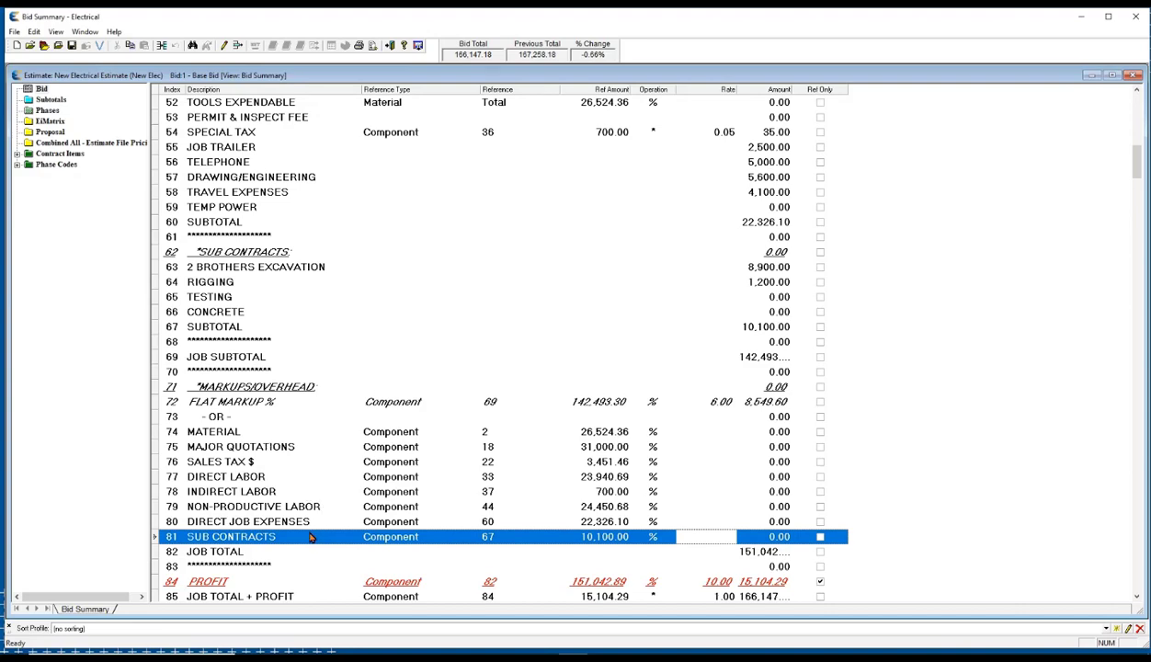
scroll(452, 455, "down", 5)
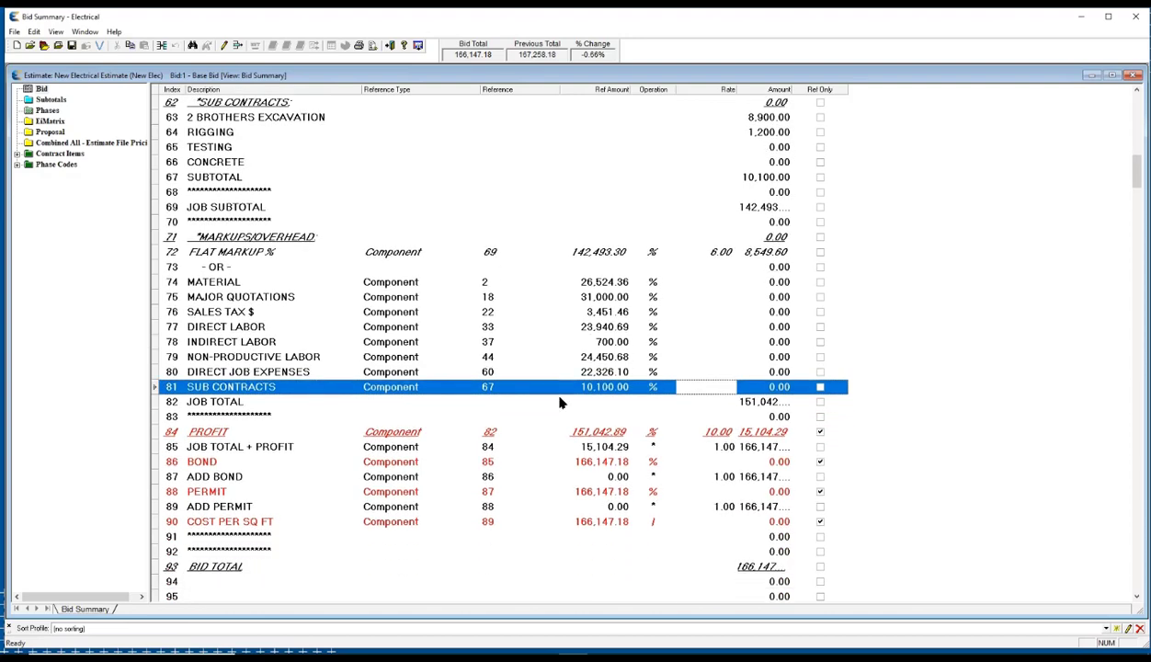
scroll(533, 414, "down", 1)
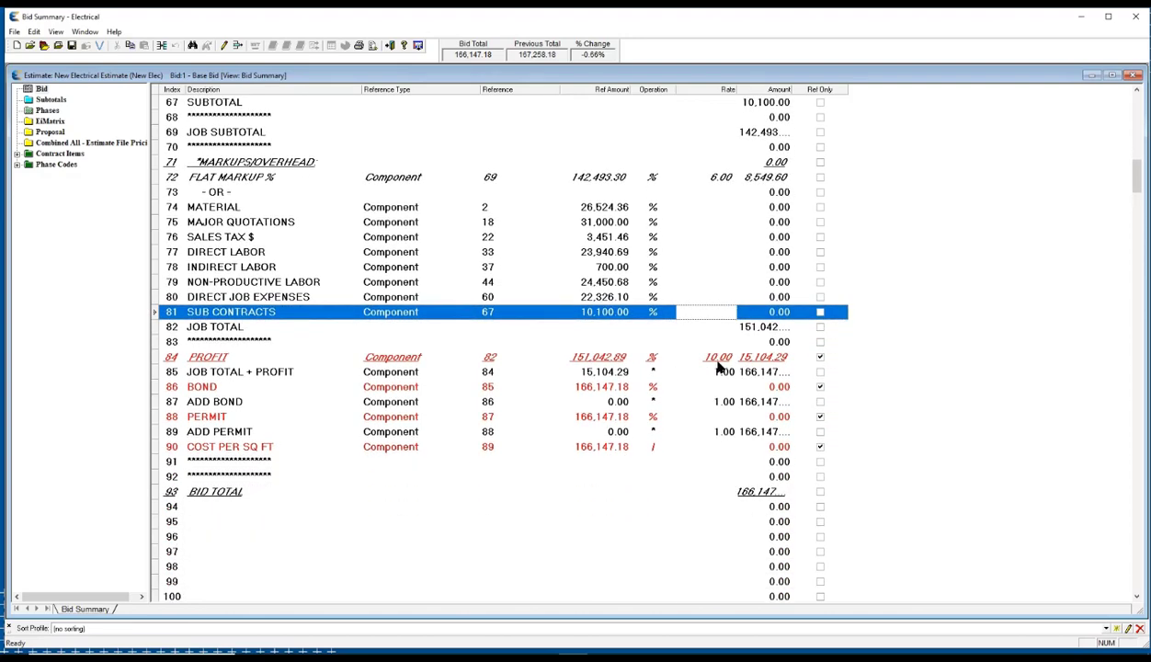